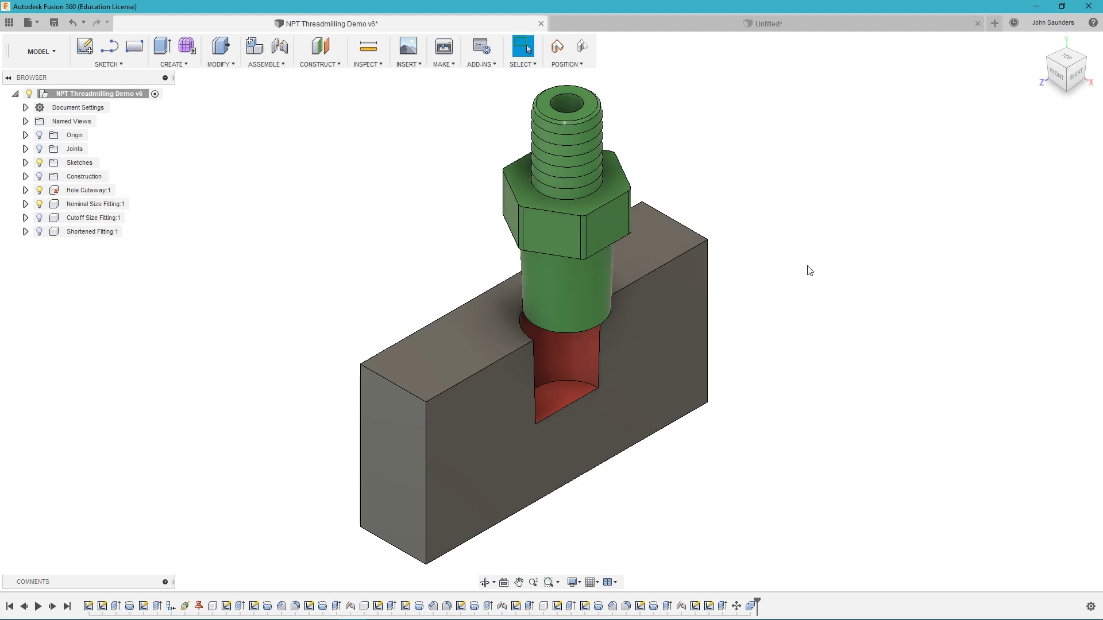
Inspect the block from low and underneath, then lift the green nominal fitting clear of the hole
shift+middle_drag(821, 293, 795, 256)
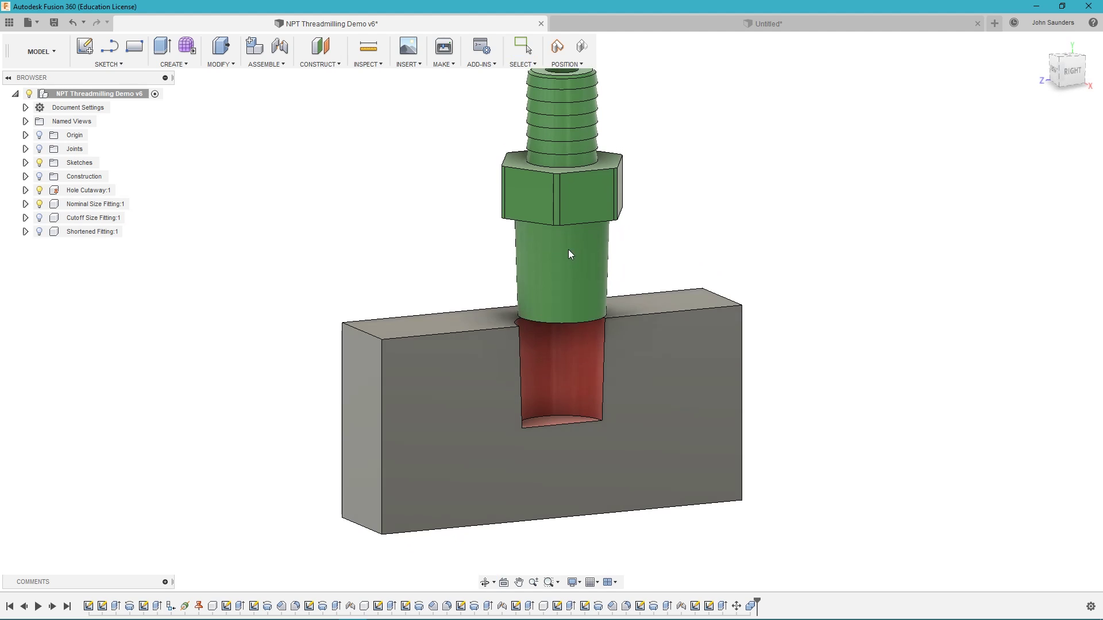
shift+middle_drag(549, 377, 609, 382)
scroll(598, 373, up, 3)
scroll(614, 380, down, 3)
key(Escape)
drag(609, 382, 601, 193)
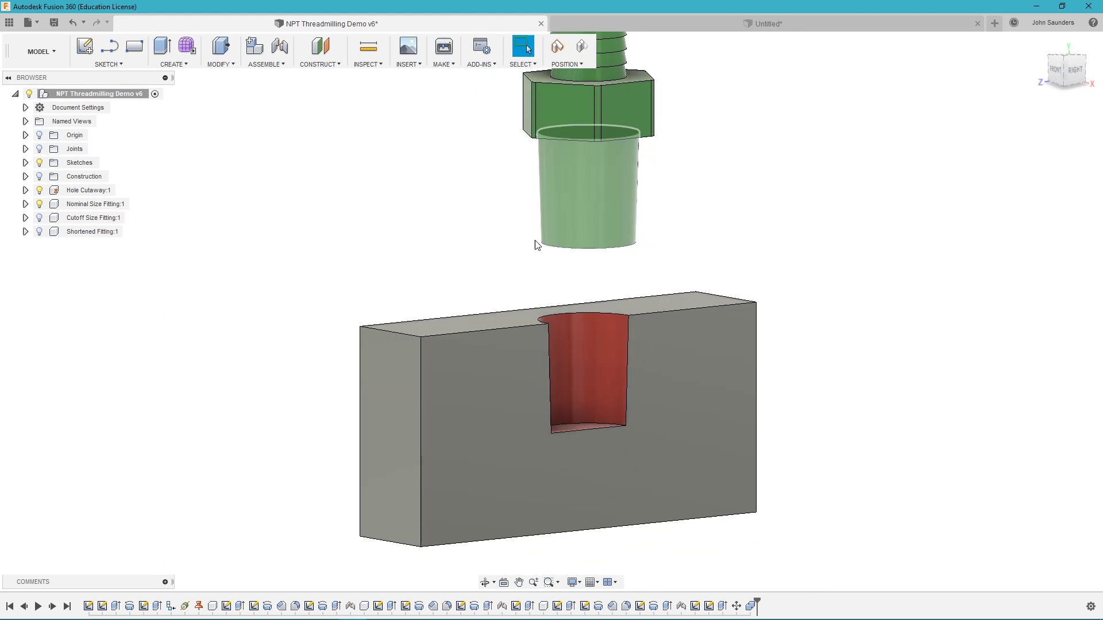
Show the blue Cutoff Size Fitting and hide the Nominal Size Fitting in the Browser
click(39, 218)
click(39, 204)
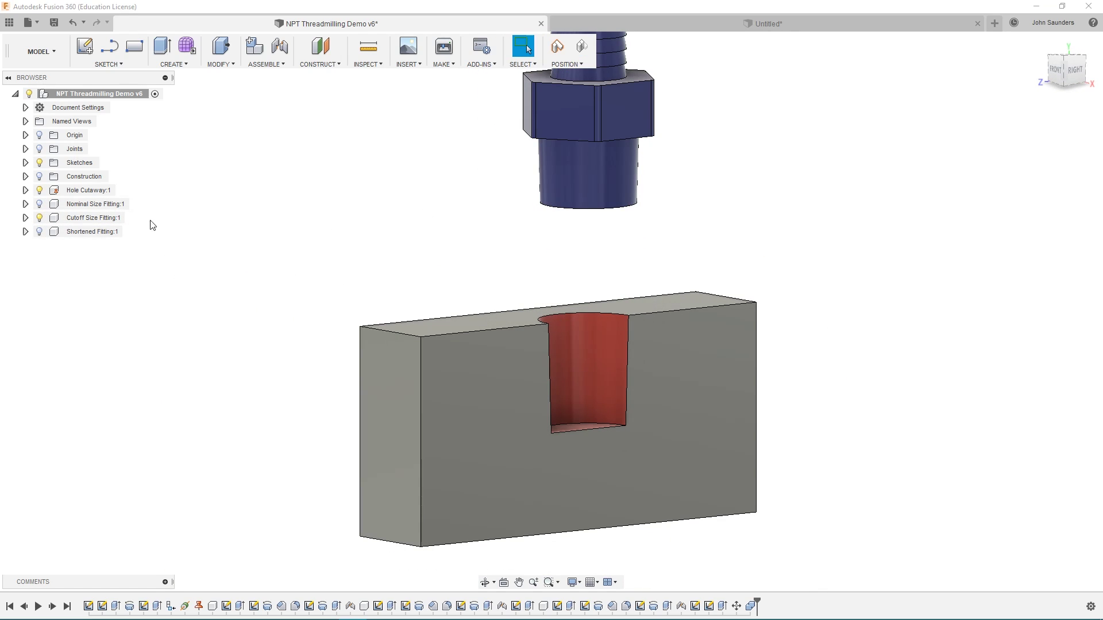
click(39, 204)
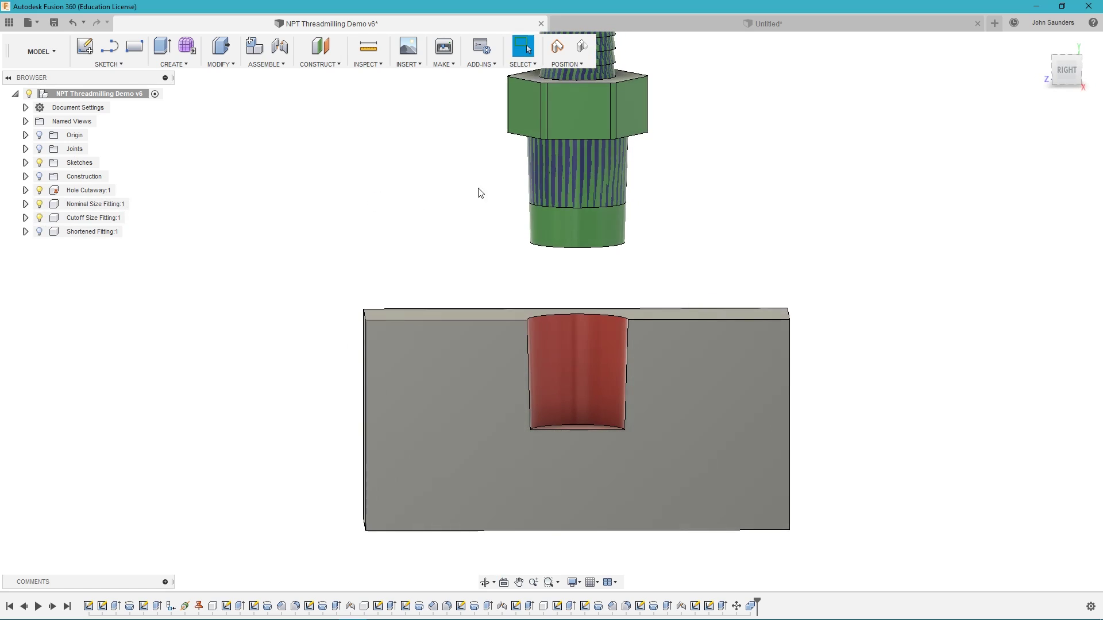
click(39, 217)
click(39, 218)
click(39, 204)
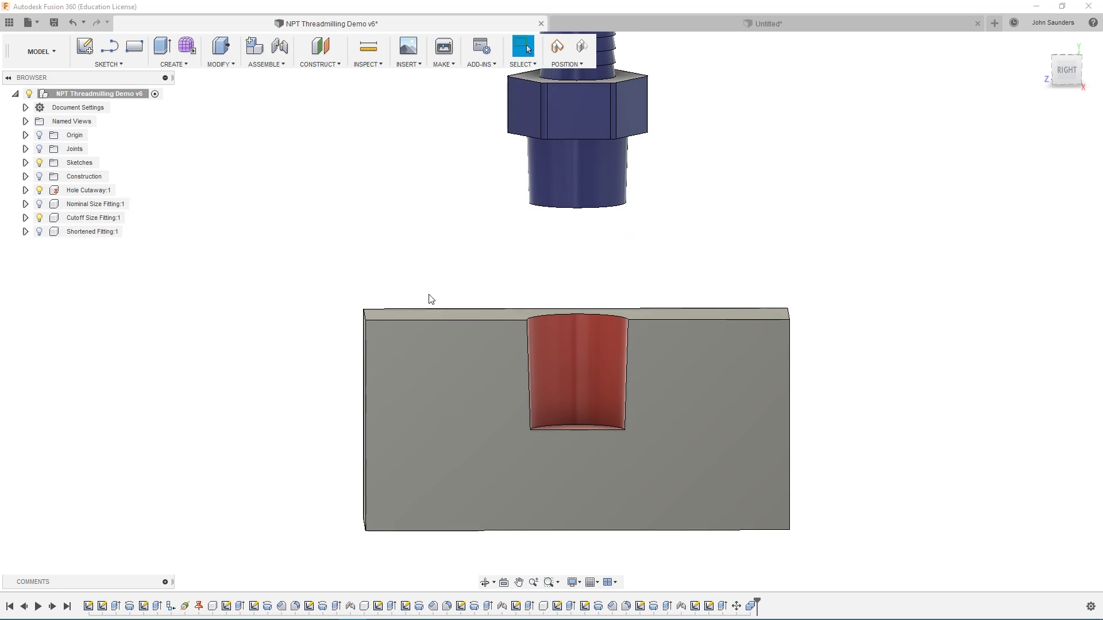
Lower the blue cutoff fitting down into the tapered hole
shift+middle_drag(431, 298, 454, 247)
drag(591, 111, 609, 312)
shift+middle_drag(609, 312, 626, 342)
scroll(627, 323, up, 3)
scroll(610, 468, up, 3)
Inspect how the cutoff fitting seats from below, a high three-quarter angle and head-on
shift+middle_drag(610, 467, 601, 394)
shift+middle_drag(636, 438, 660, 339)
scroll(391, 326, down, 2)
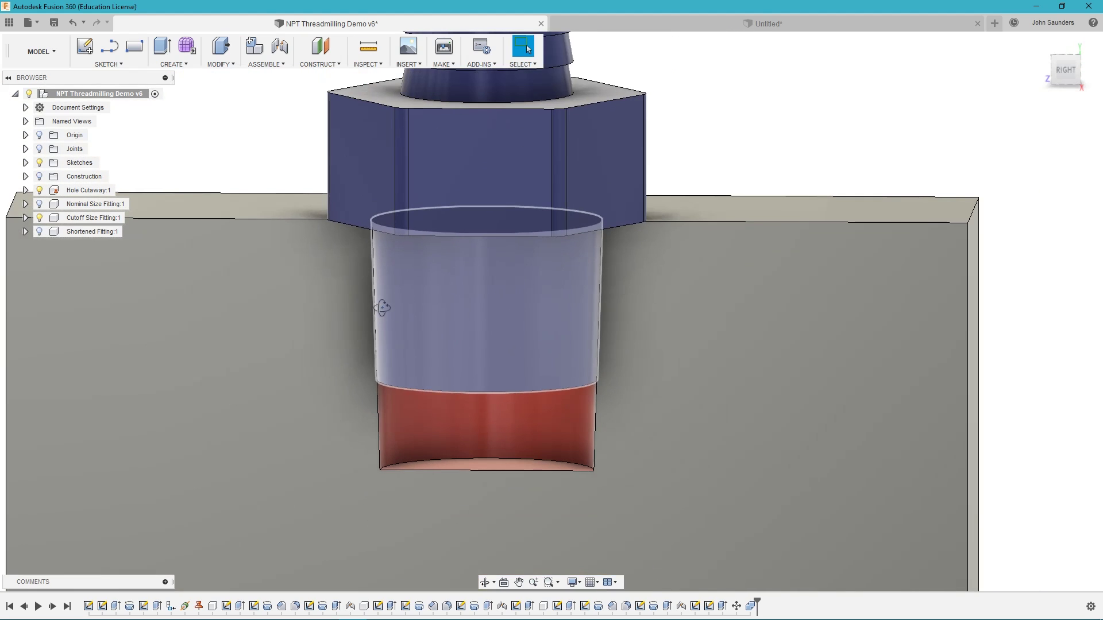
scroll(382, 309, down, 2)
shift+middle_drag(411, 308, 517, 206)
scroll(569, 316, down, 3)
scroll(592, 316, down, 2)
Show the Shortened Fitting alongside the Cutoff Size Fitting and compare their undersides
click(57, 232)
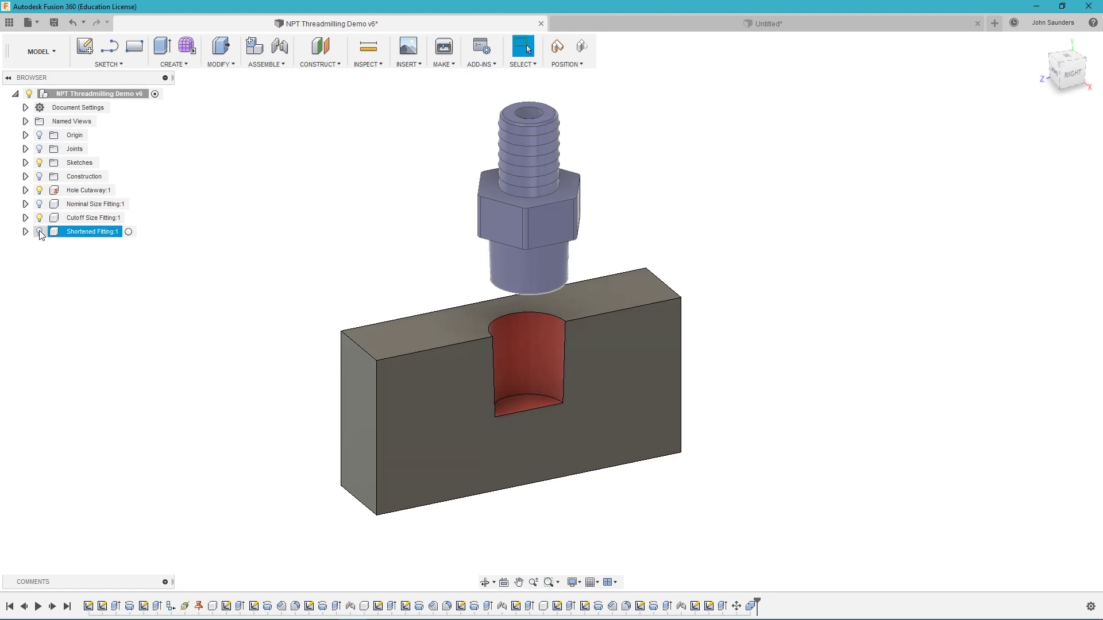
click(39, 231)
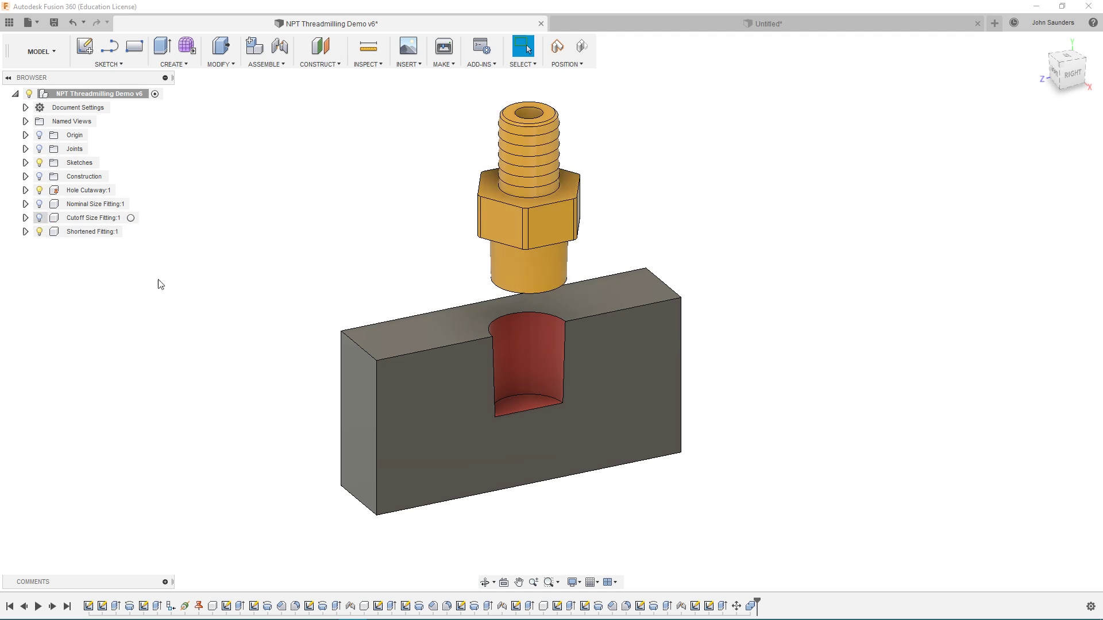
click(58, 218)
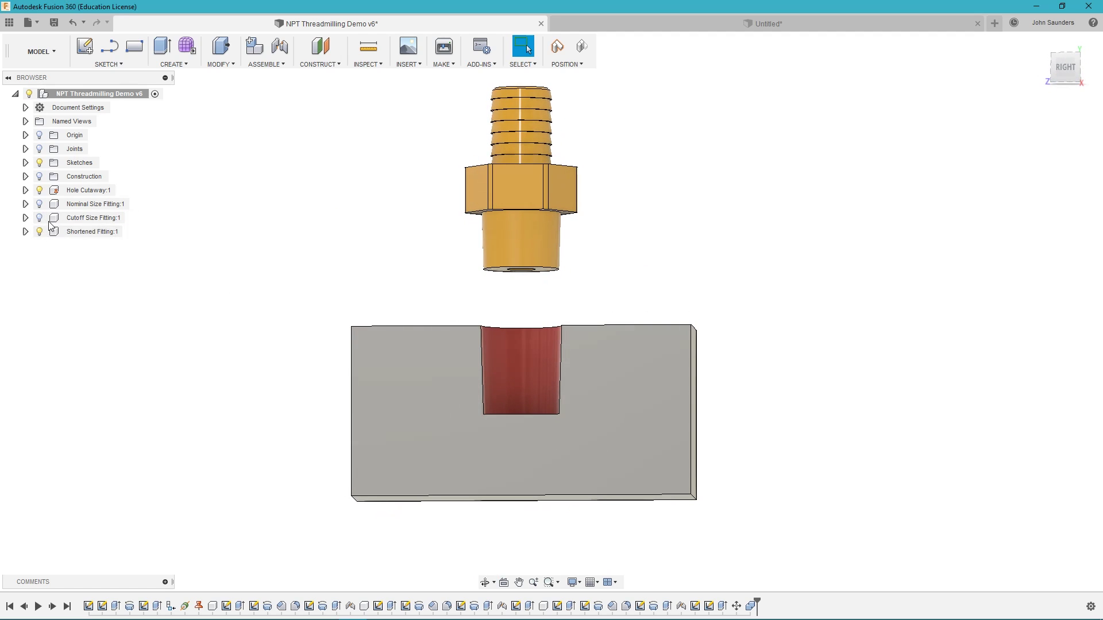
click(39, 218)
shift+middle_drag(306, 268, 327, 266)
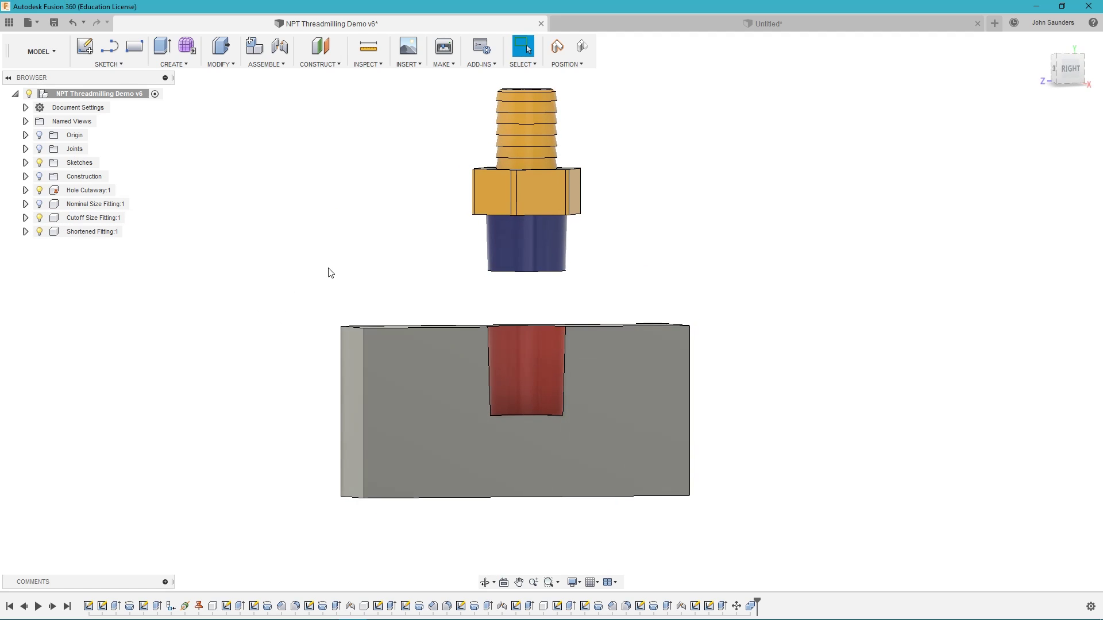
scroll(550, 241, up, 5)
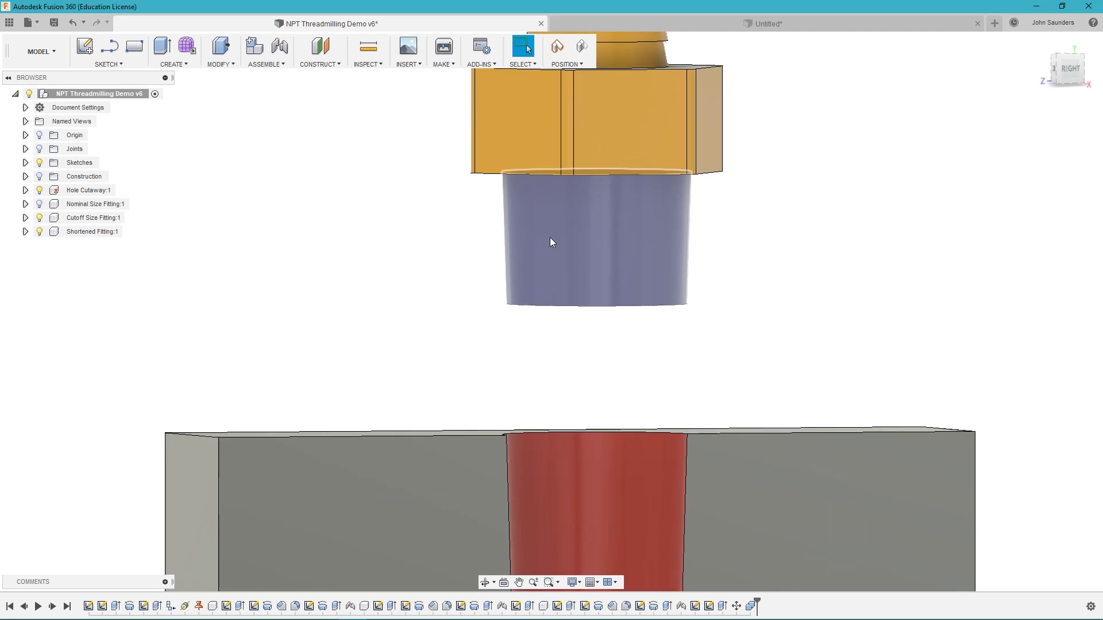
shift+middle_drag(550, 238, 519, 273)
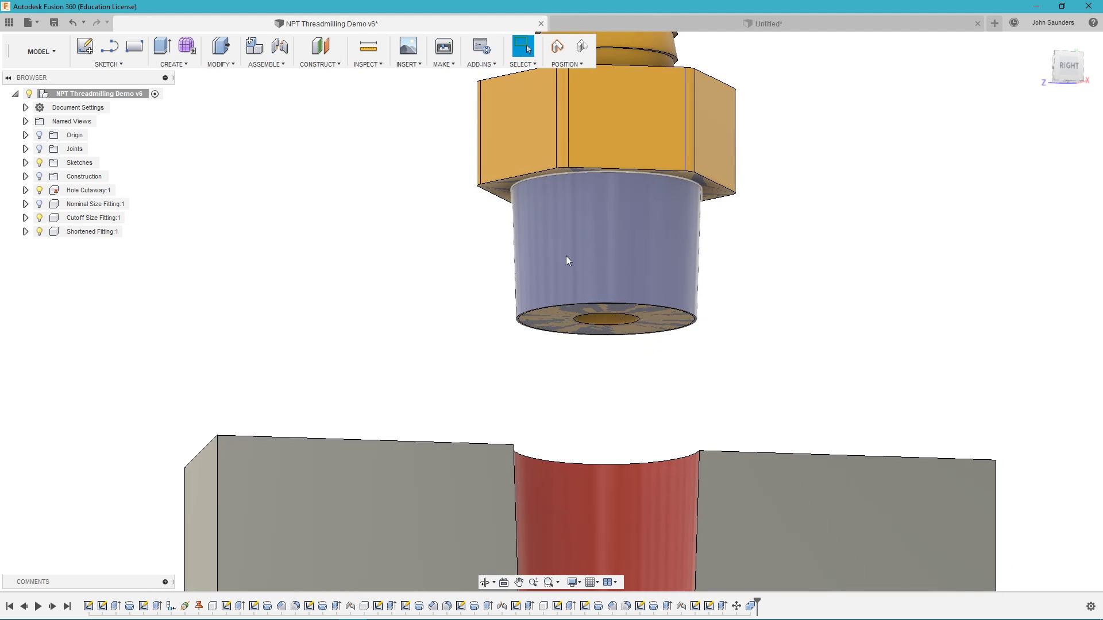
Hide the cutoff fitting and lower the gold shortened fitting into the hole
click(40, 218)
scroll(327, 264, down, 2)
shift+middle_drag(327, 264, 315, 234)
scroll(539, 257, up, 3)
drag(539, 257, 520, 388)
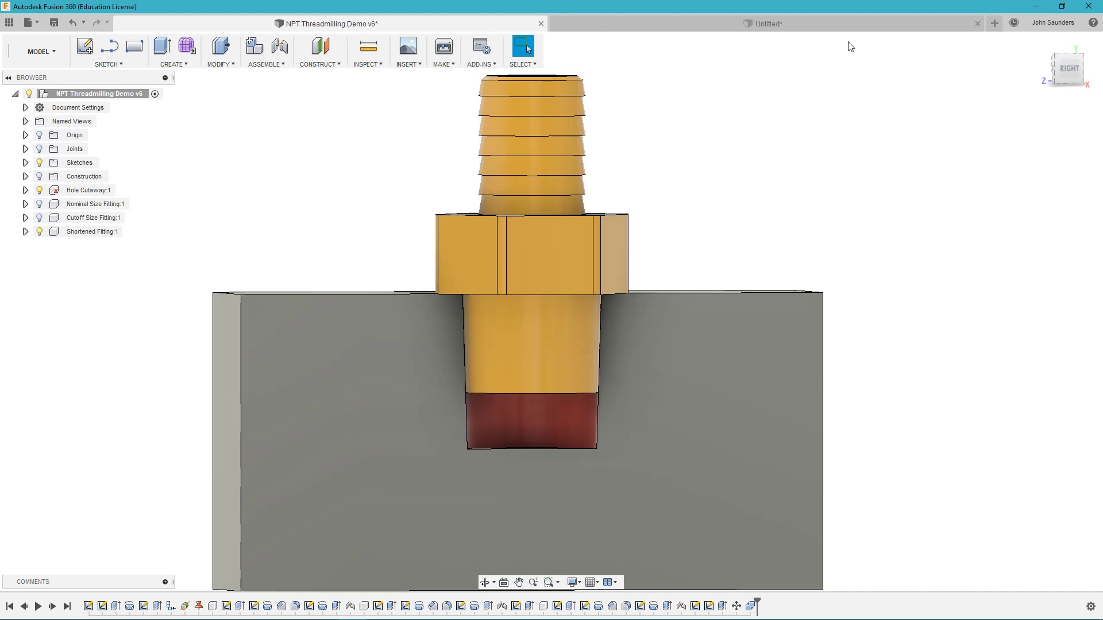
Check the seated shortened fitting from the ViewCube RIGHT view and the home view
click(1057, 72)
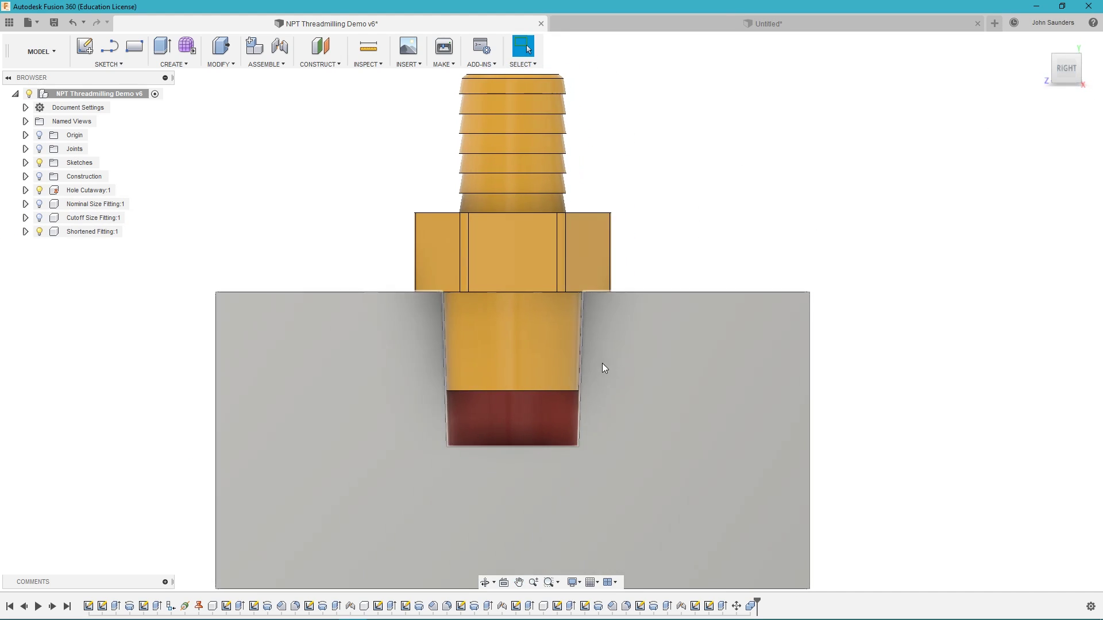
scroll(598, 368, up, 10)
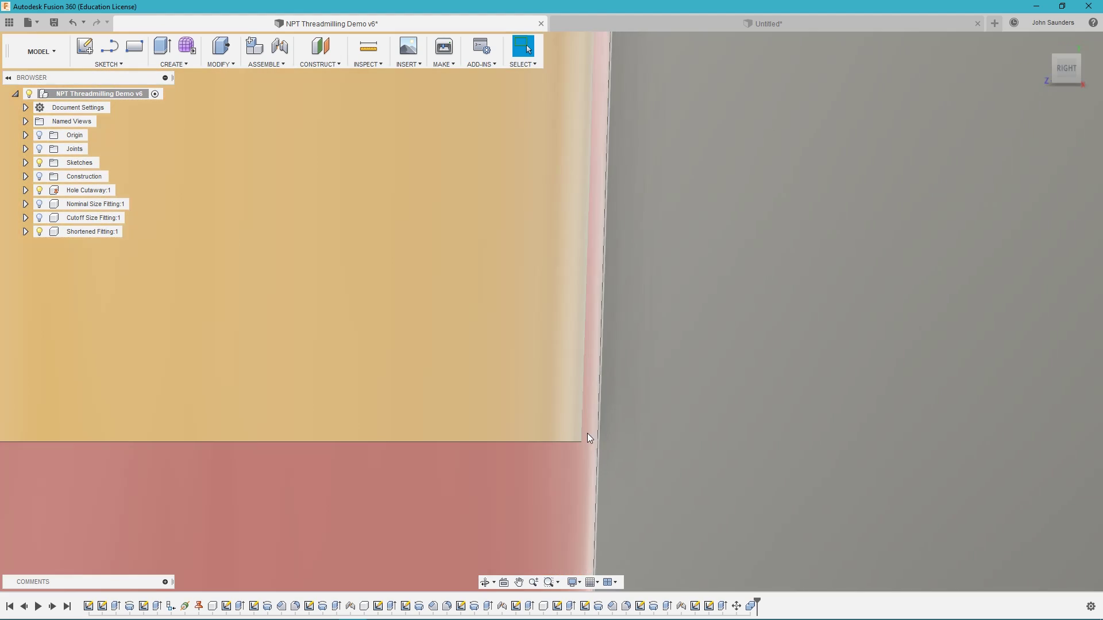
scroll(584, 411, down, 5)
scroll(446, 385, up, 5)
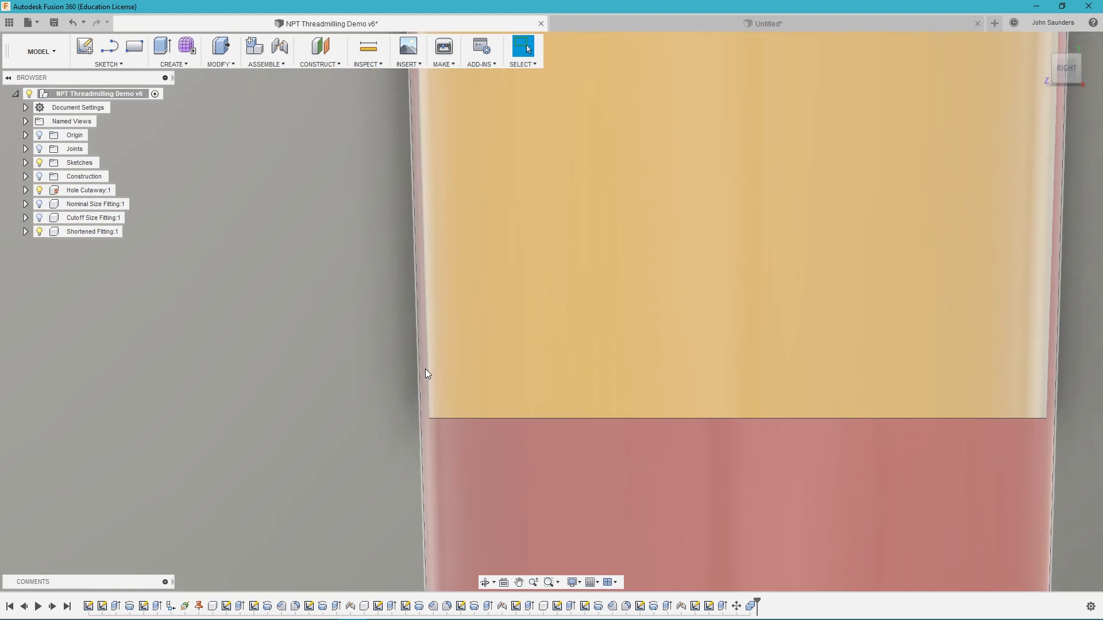
scroll(425, 368, down, 6)
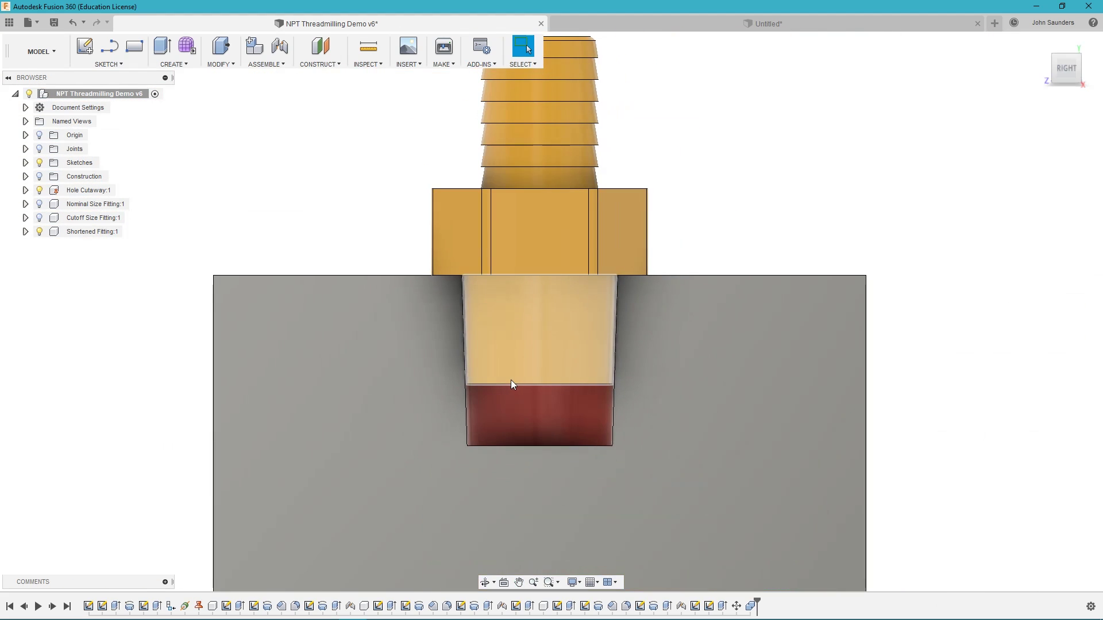
key(F6)
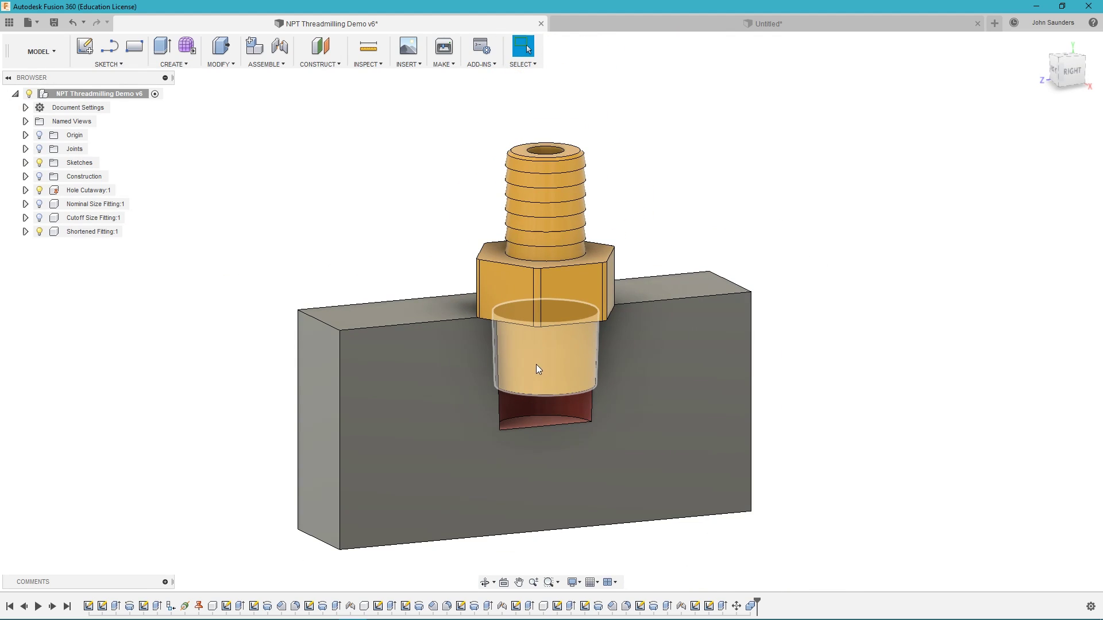
scroll(536, 364, up, 2)
scroll(571, 394, up, 3)
scroll(861, 93, down, 2)
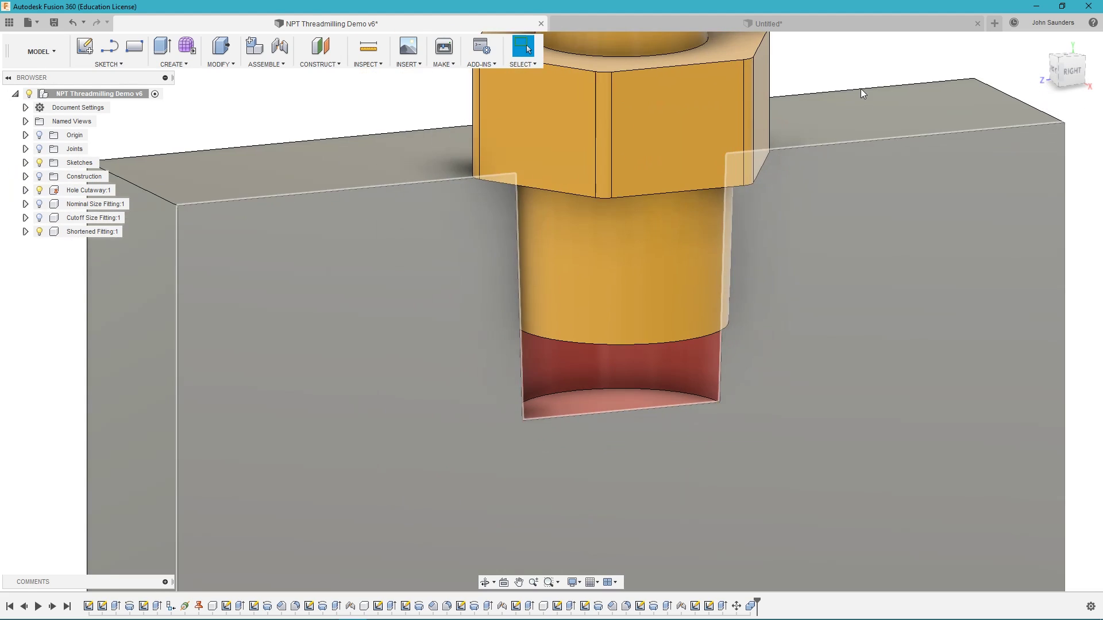
scroll(861, 93, down, 3)
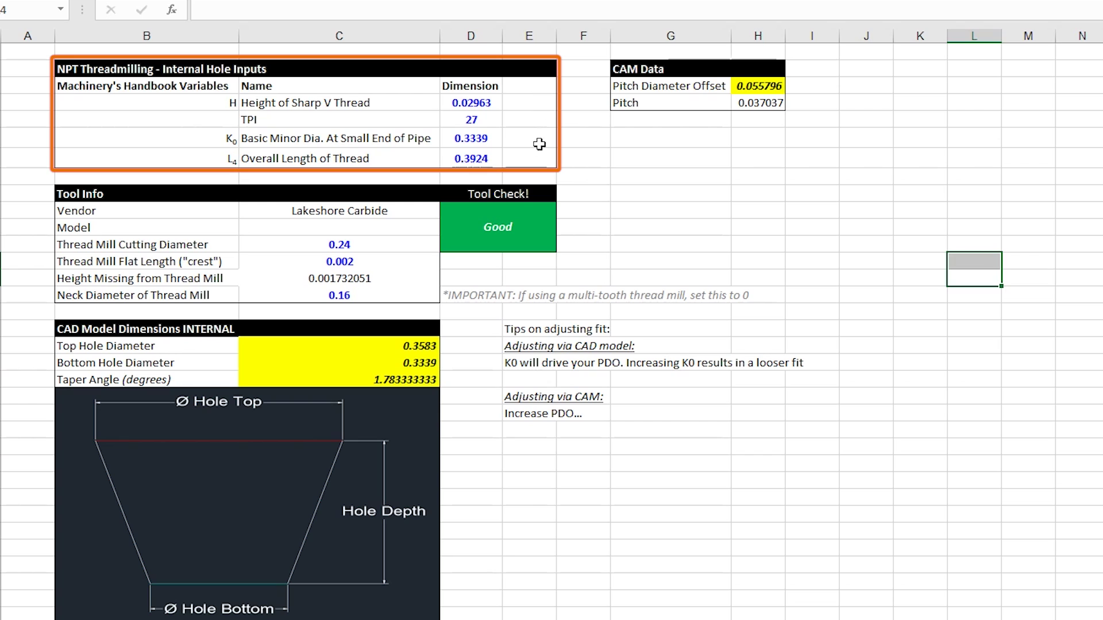
Check the 0.3924 thread length in D7 and the taper angle formula in C20
click(479, 159)
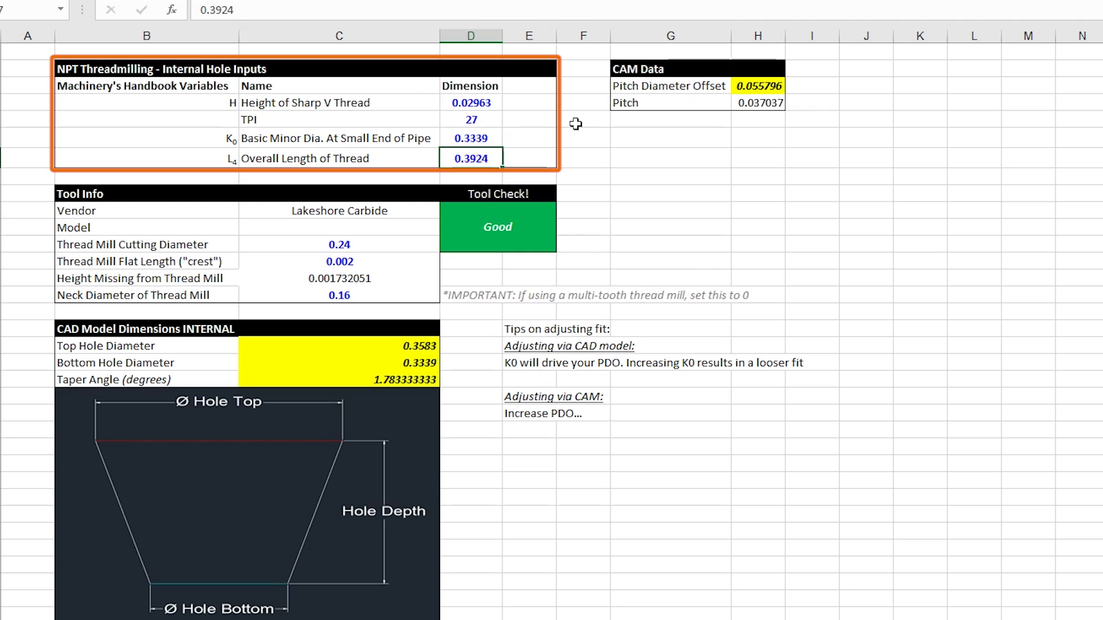
double_click(465, 158)
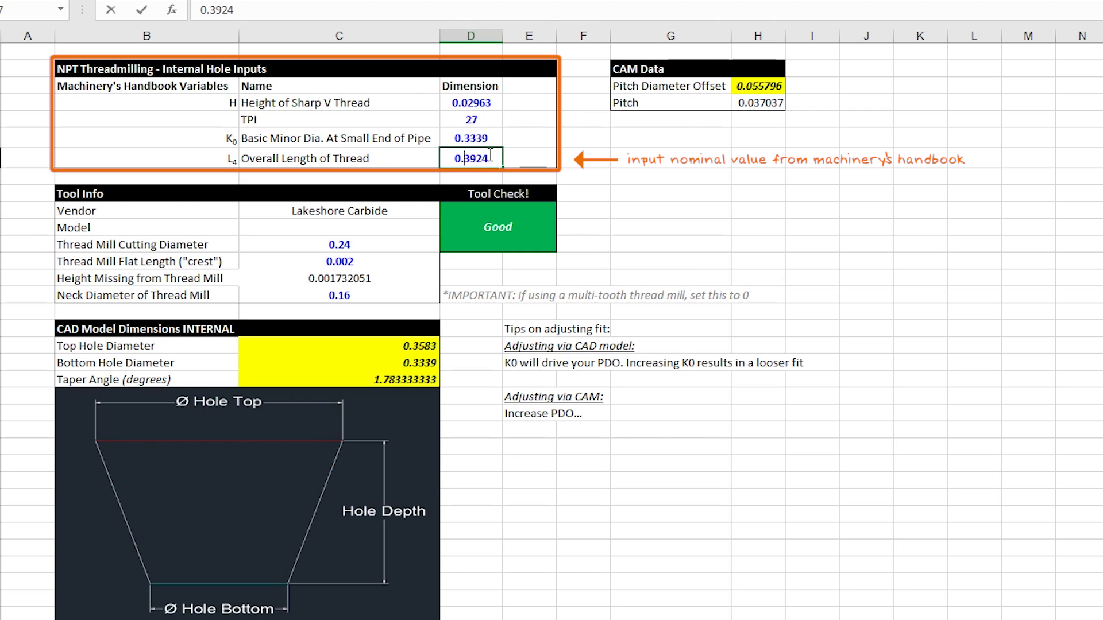
click(678, 166)
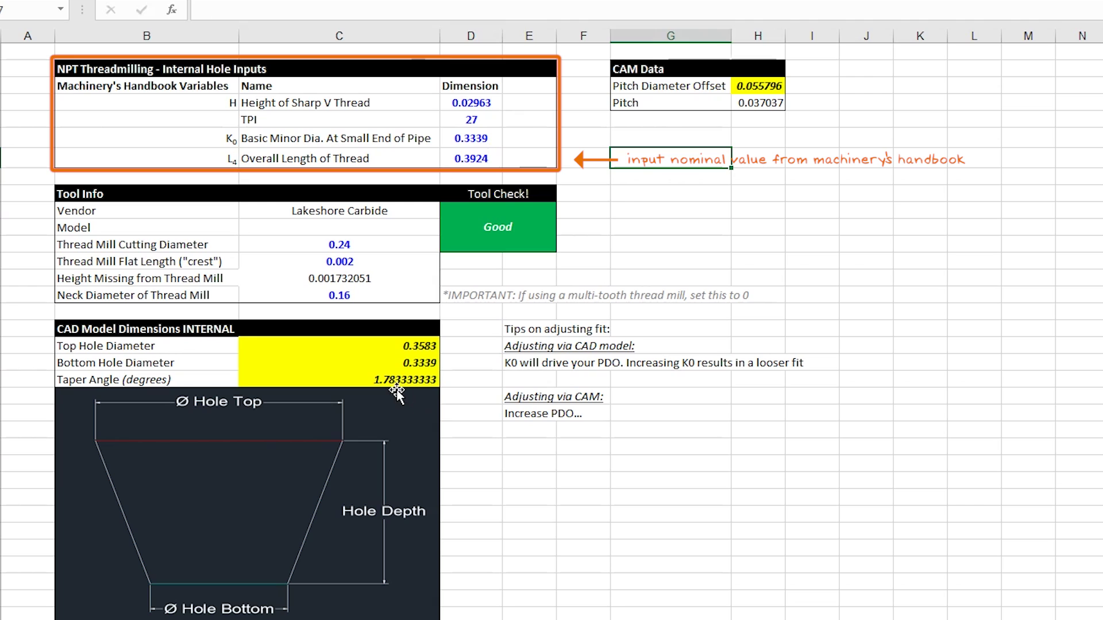
click(406, 380)
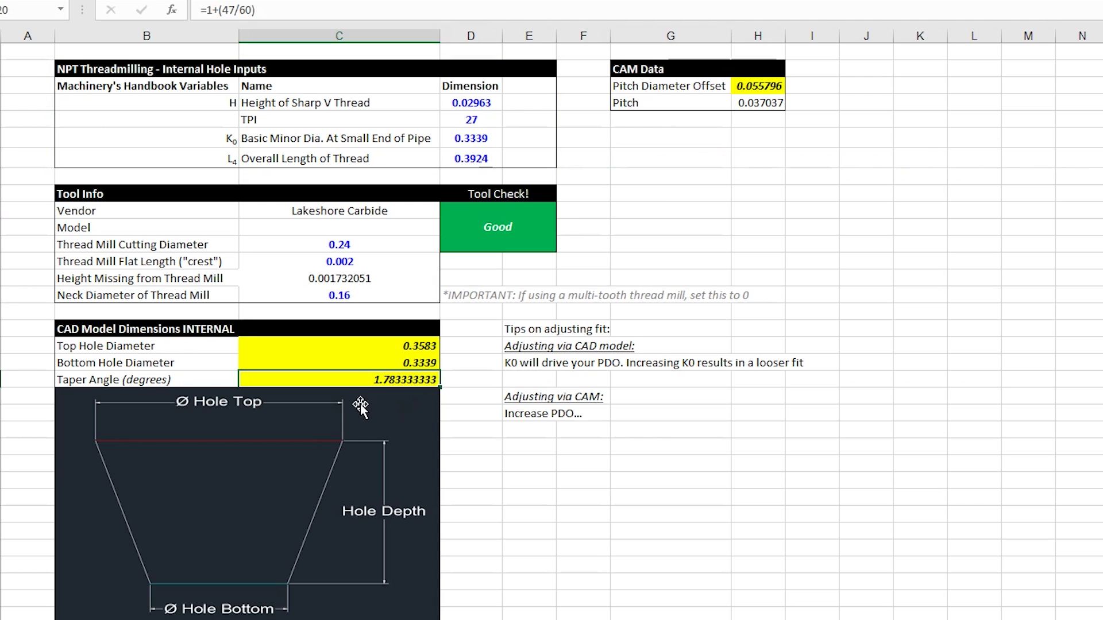
scroll(395, 520, down, 2)
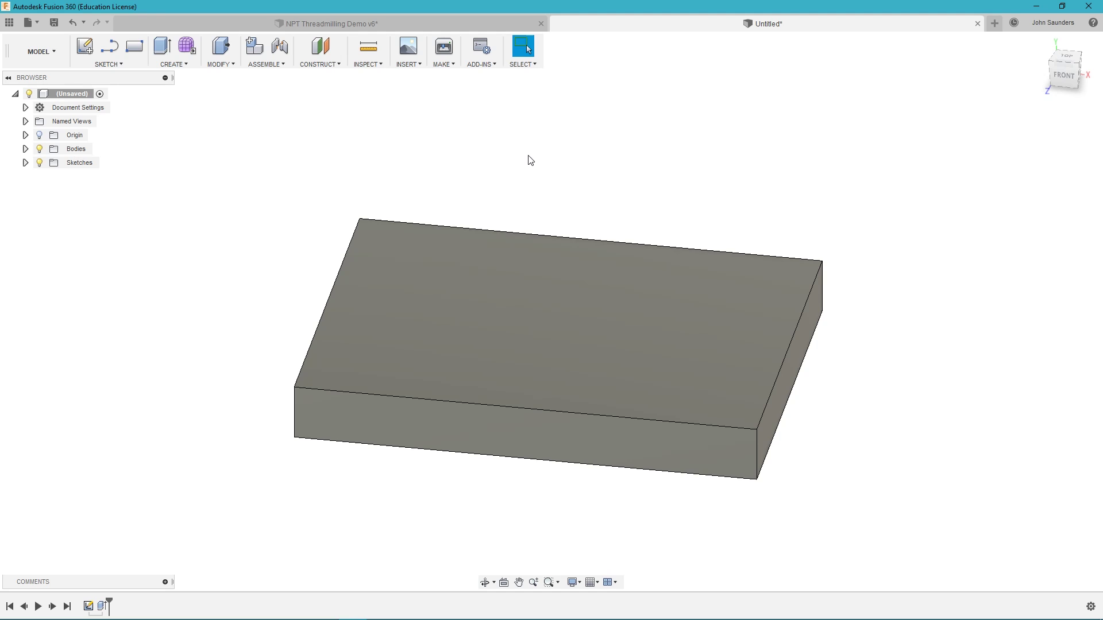
Sketch a circle on the block's top face, about 0.404 in across
click(85, 46)
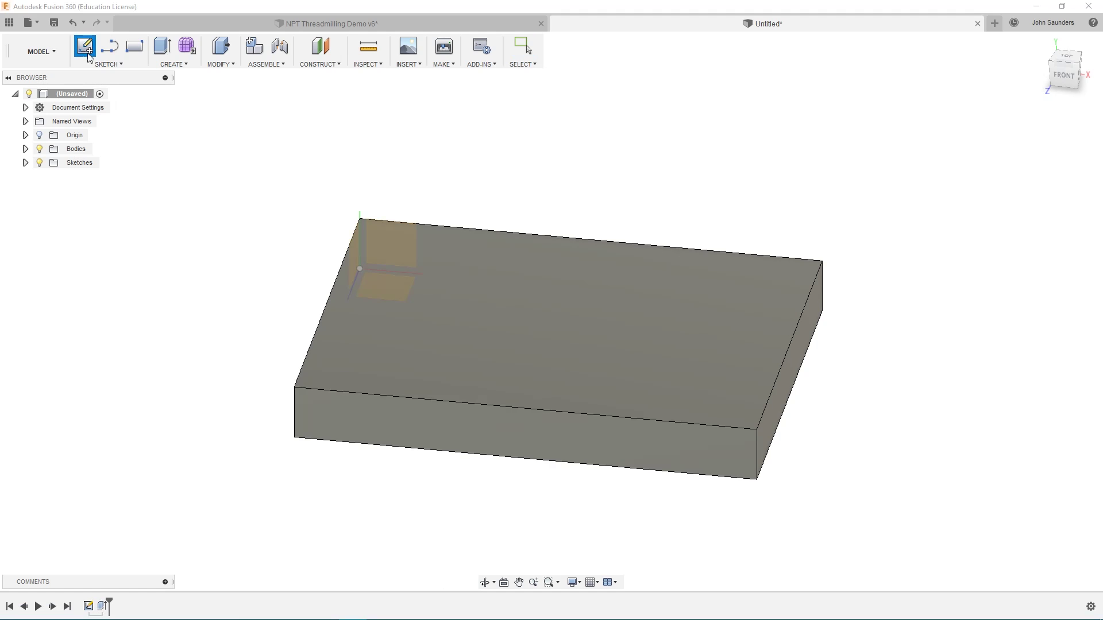
click(465, 349)
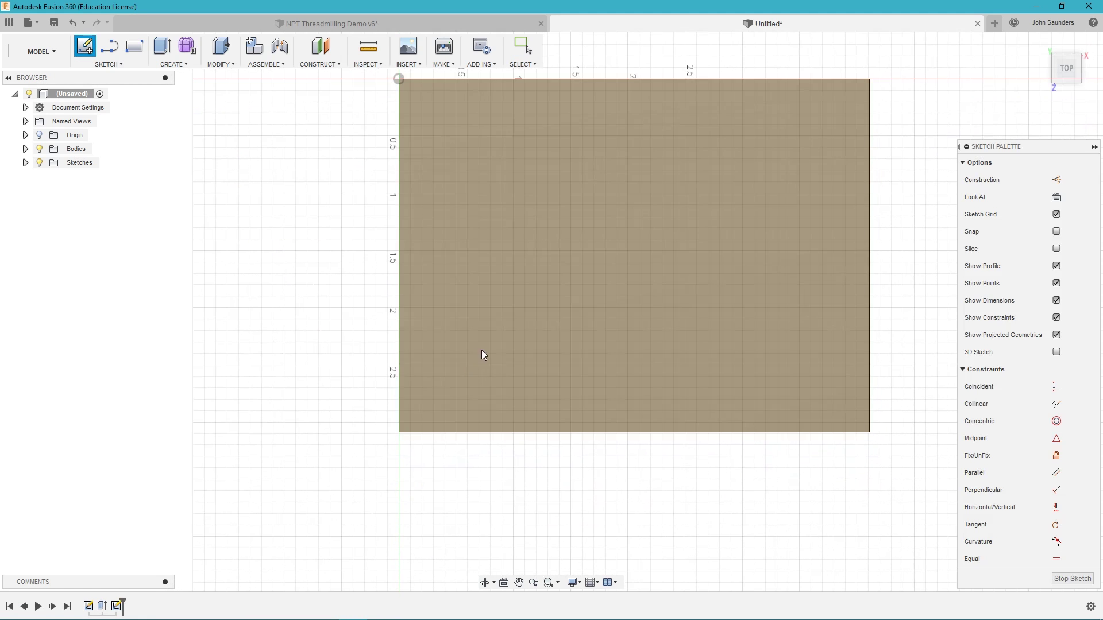
key(c)
click(465, 191)
click(487, 201)
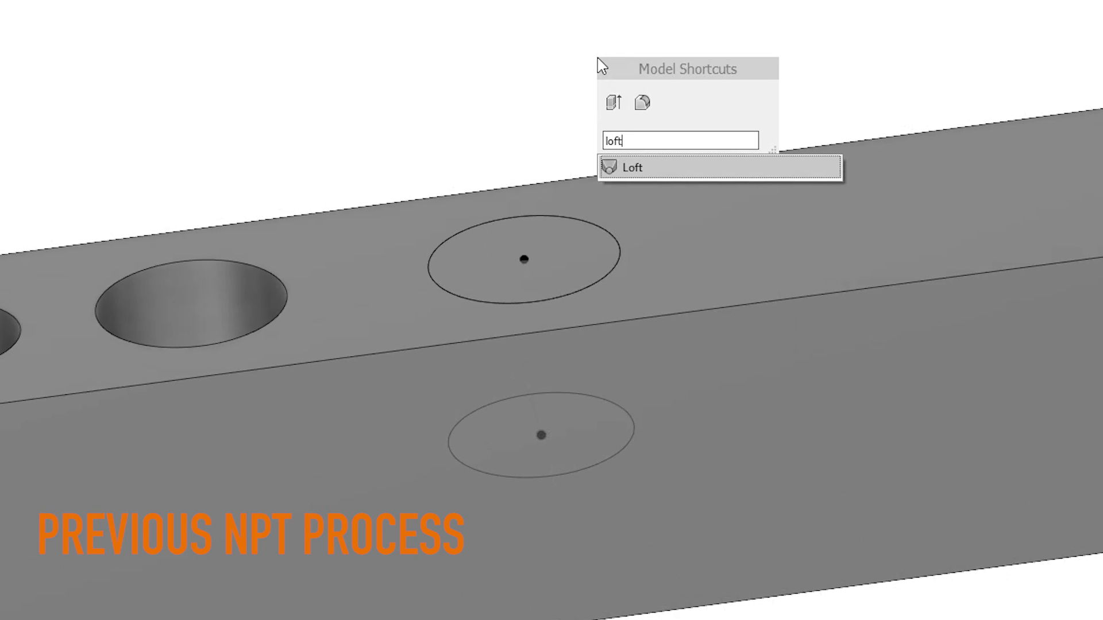
key(Return)
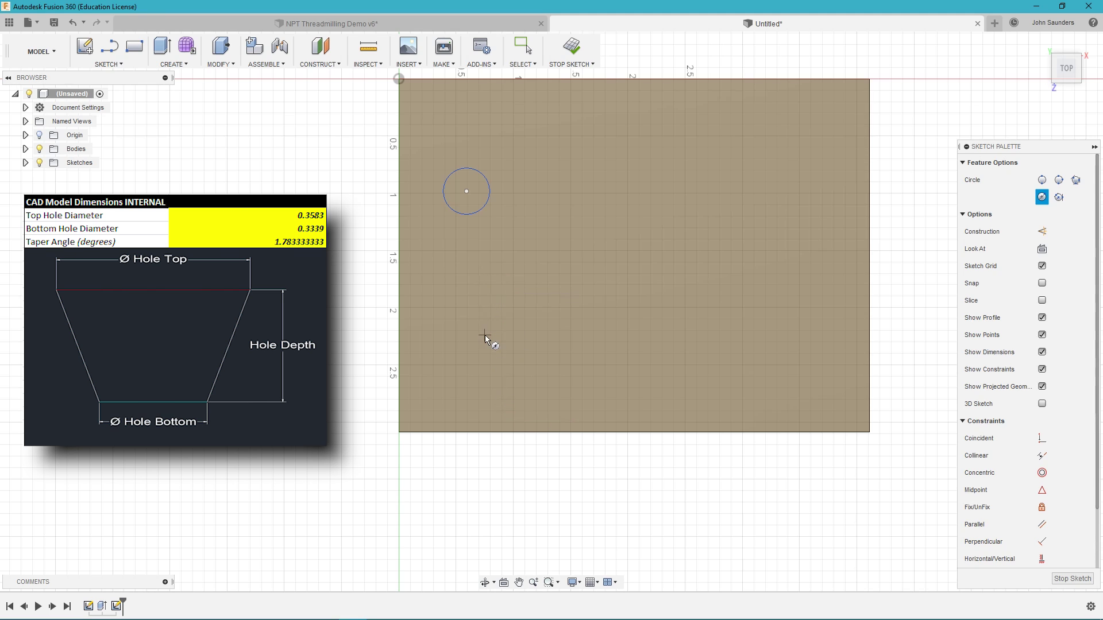
Dimension the circle to 0.3583 in diameter and finish the sketch
key(d)
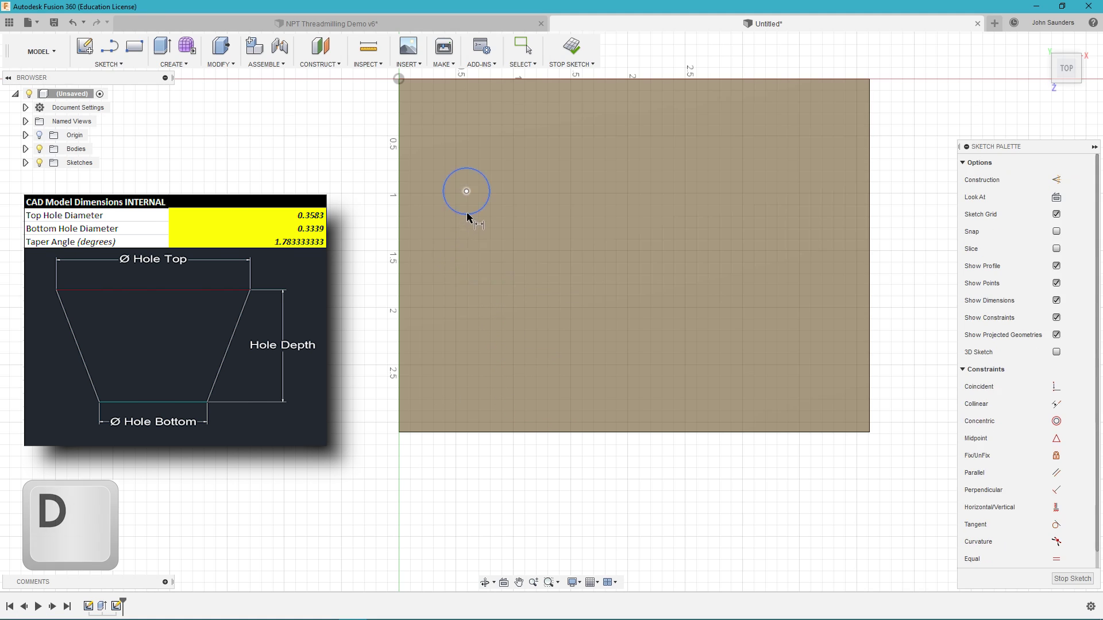
click(468, 214)
click(489, 275)
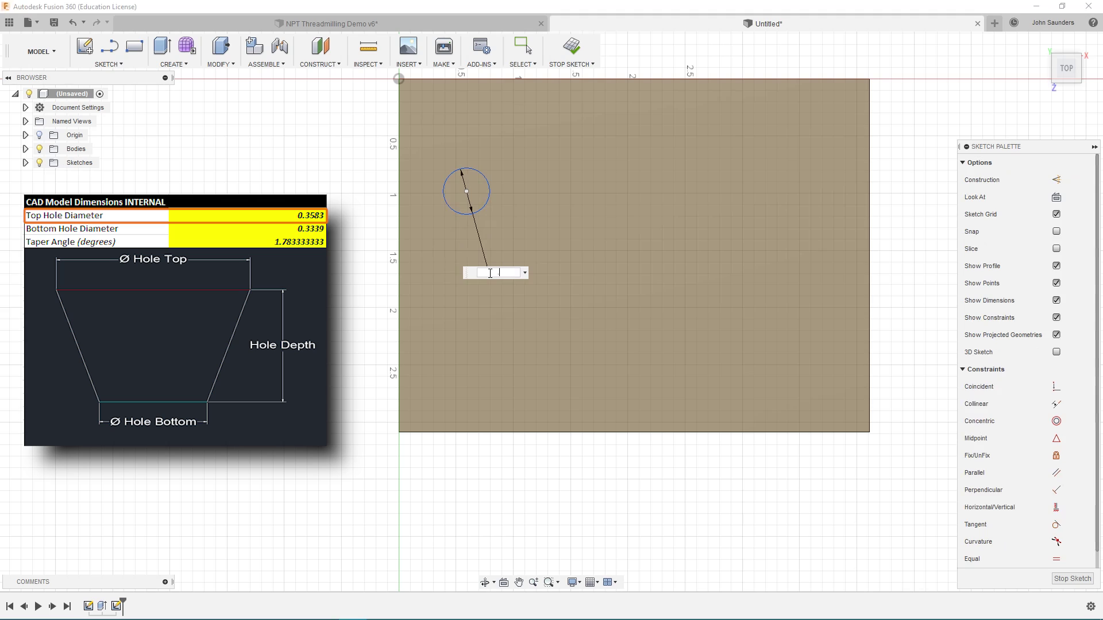
text(.3583)
key(Return)
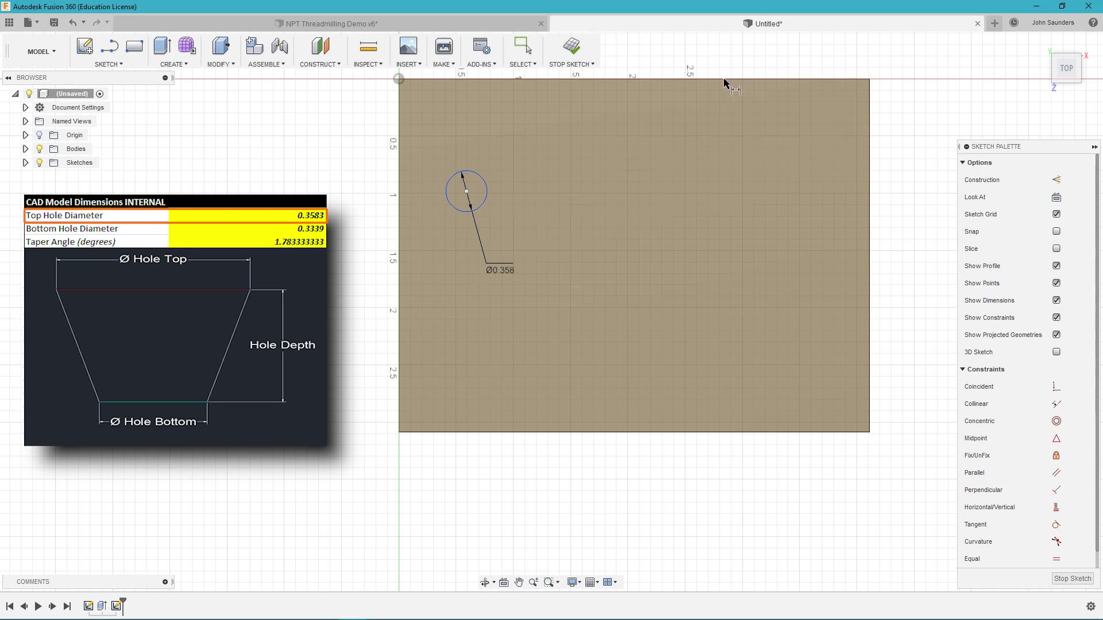
click(571, 47)
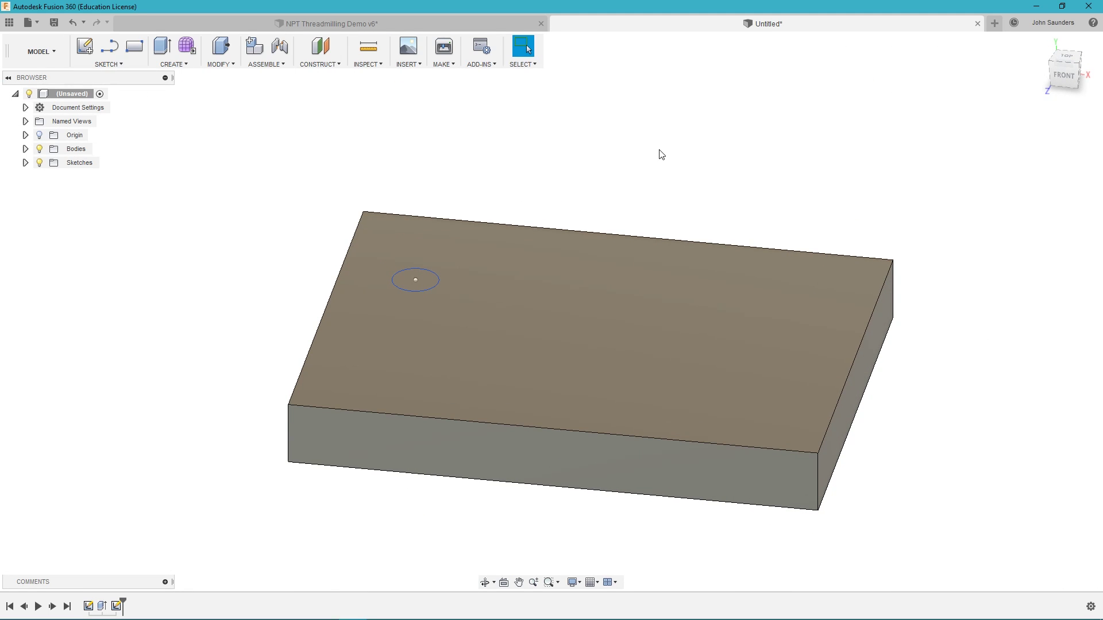
Extrude-cut the circle to distance -0.3924 in with a 1.7833° taper angle
key(e)
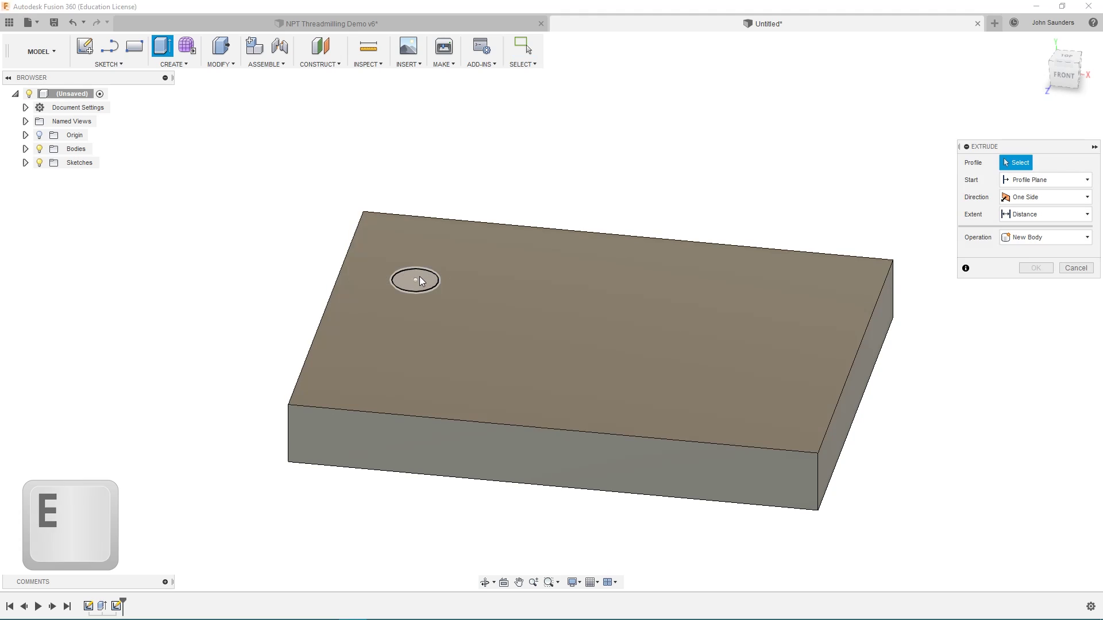
click(419, 279)
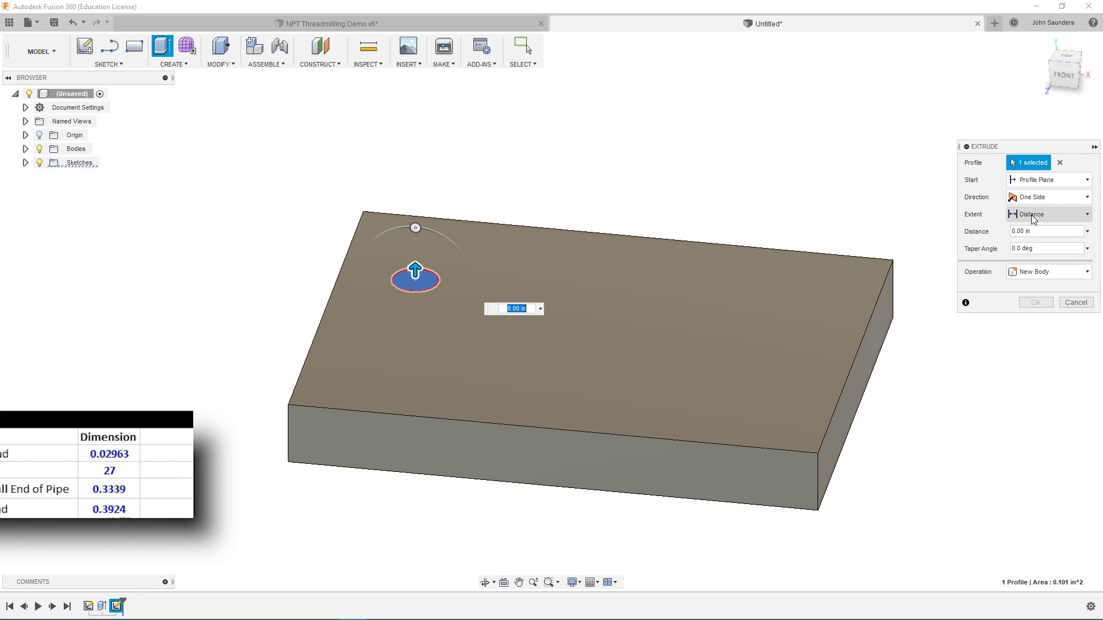
click(986, 231)
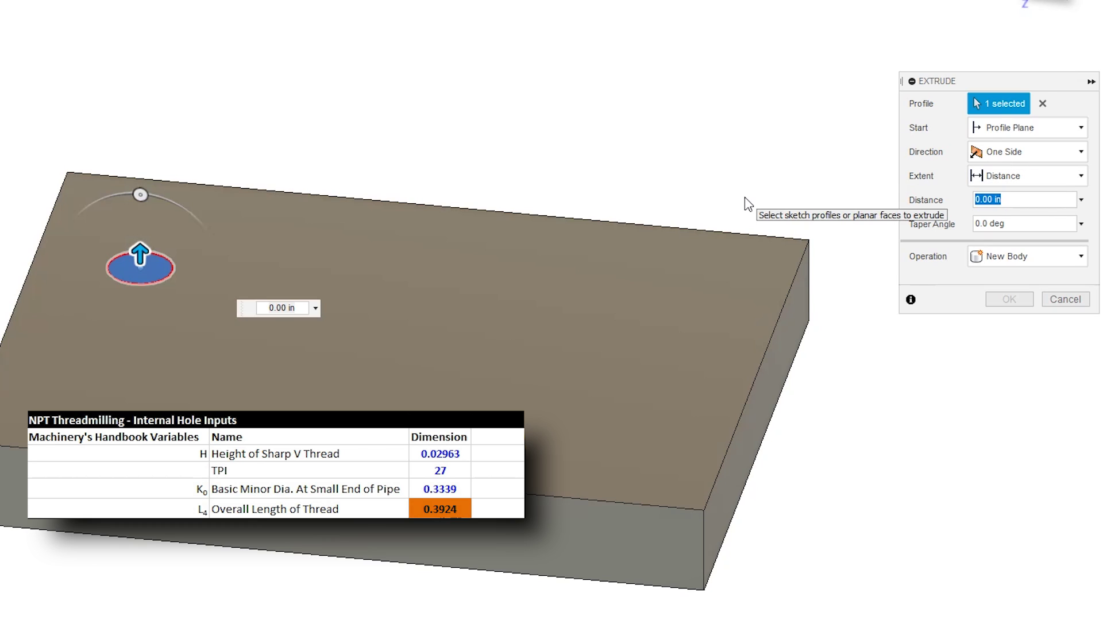
key(BackSpace)
text(-.3924)
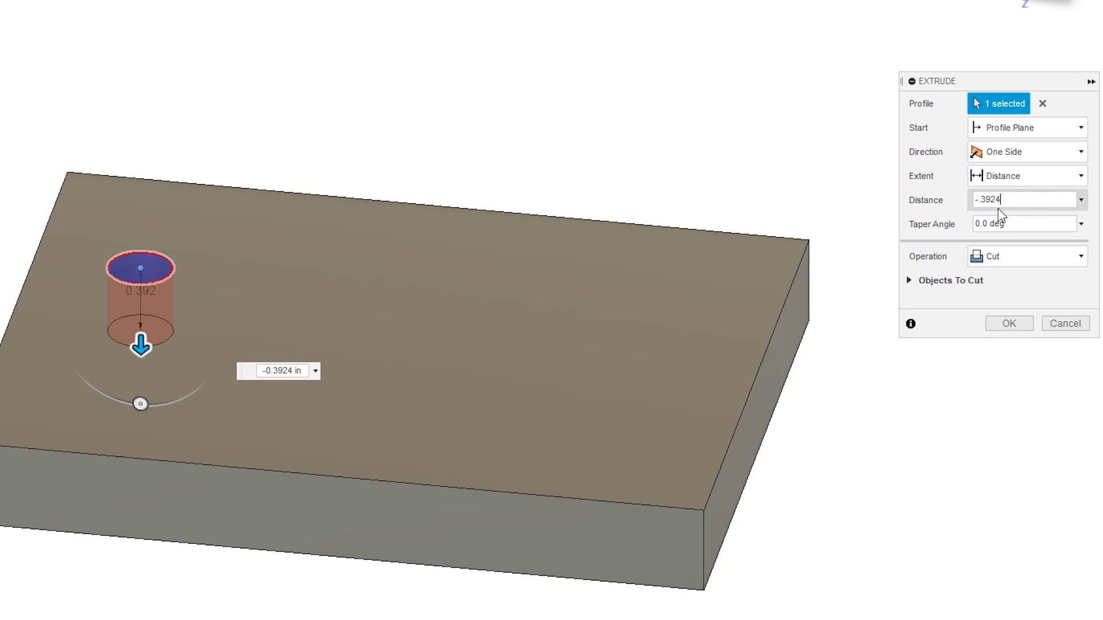
key(Tab)
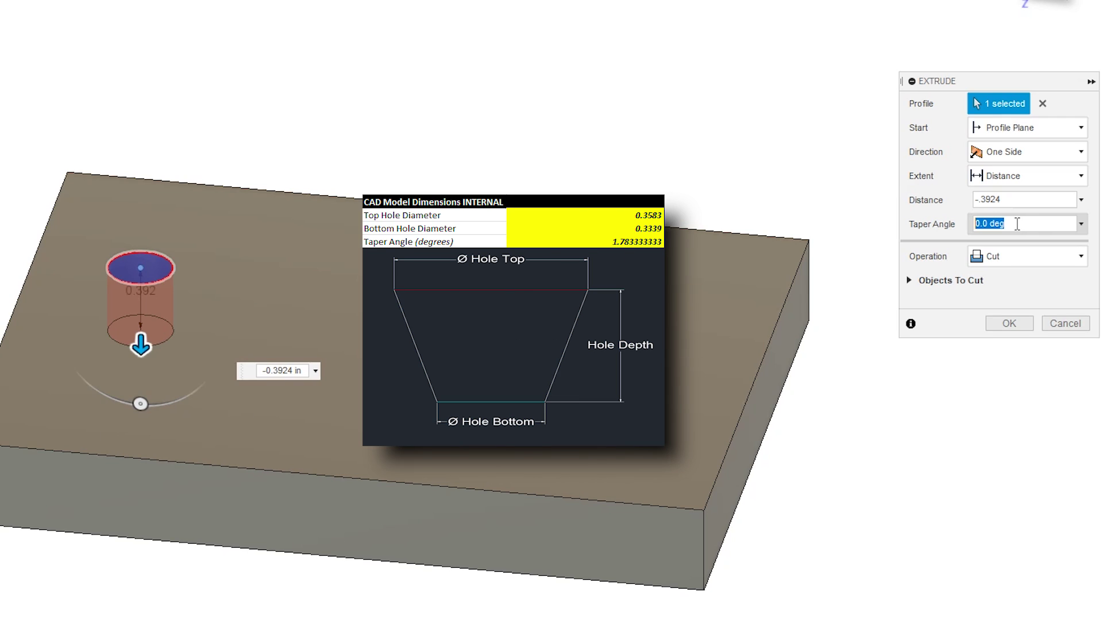
text(1.783333)
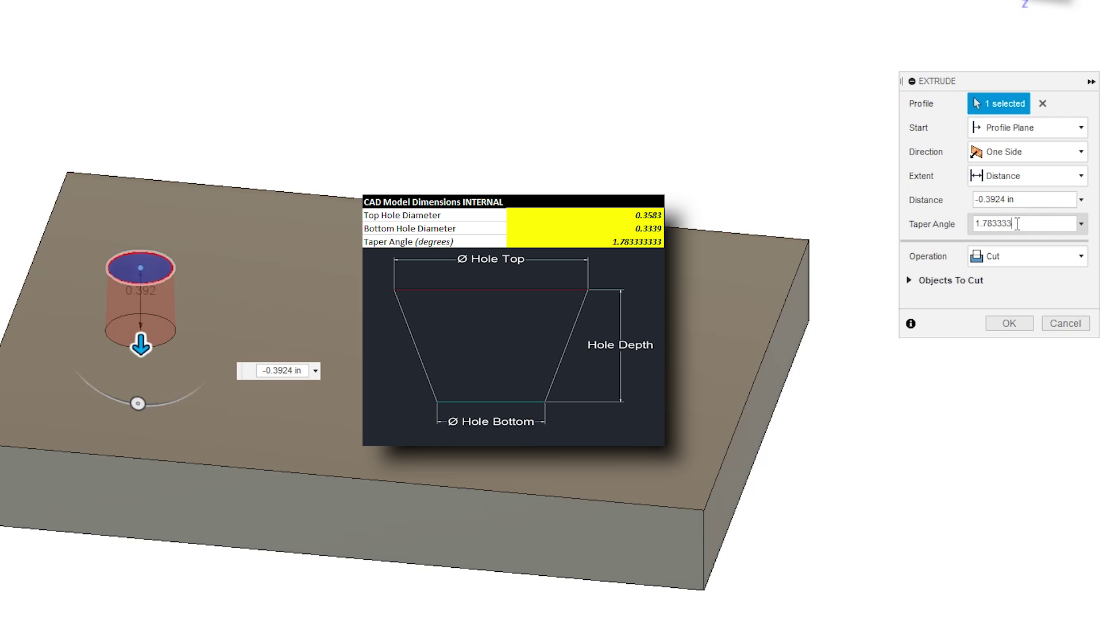
key(Return)
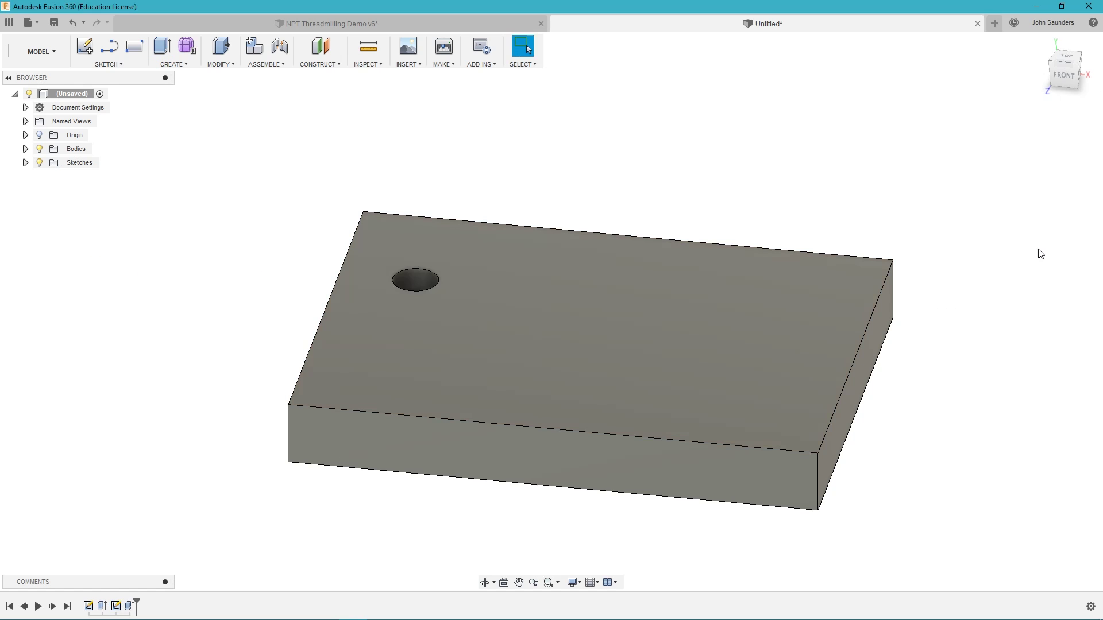
scroll(402, 270, up, 5)
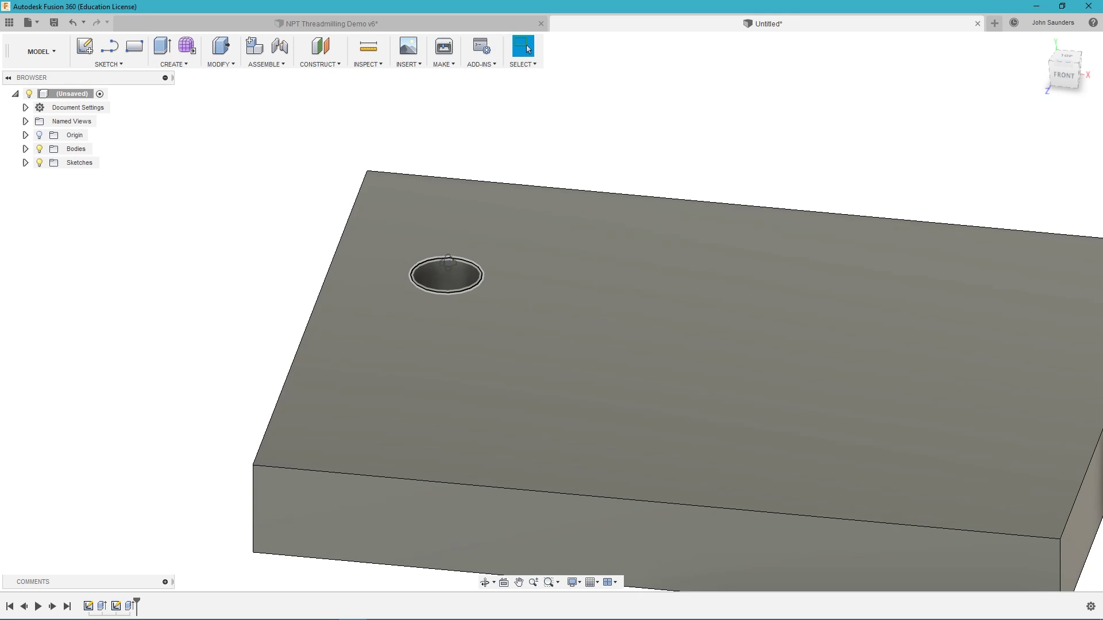
Measure the hole's bottom edge and compare it with Excel's Bottom Hole Diameter
shift+middle_drag(447, 263, 474, 295)
key(i)
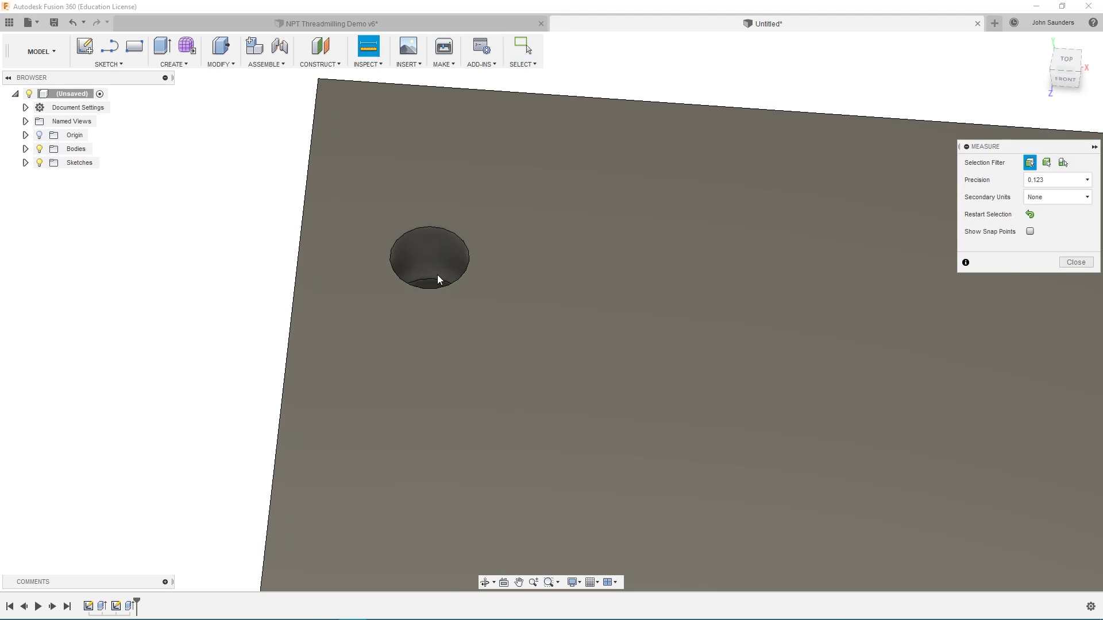
click(436, 282)
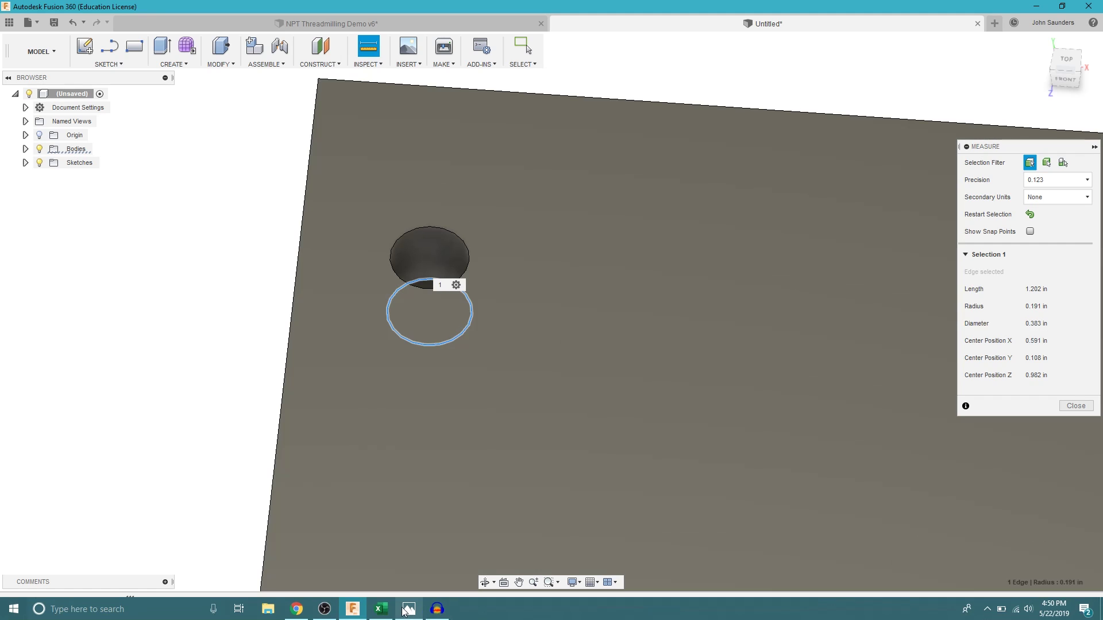
click(379, 612)
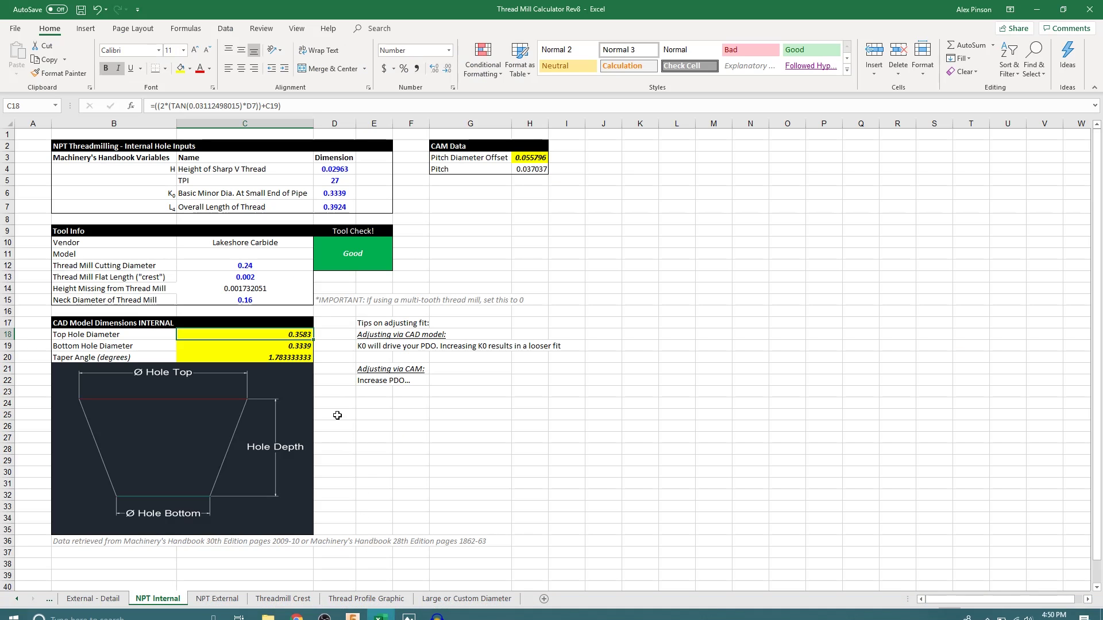
click(276, 347)
Make the extrude's taper angle negative so the hole narrows downward
key(alt+Tab)
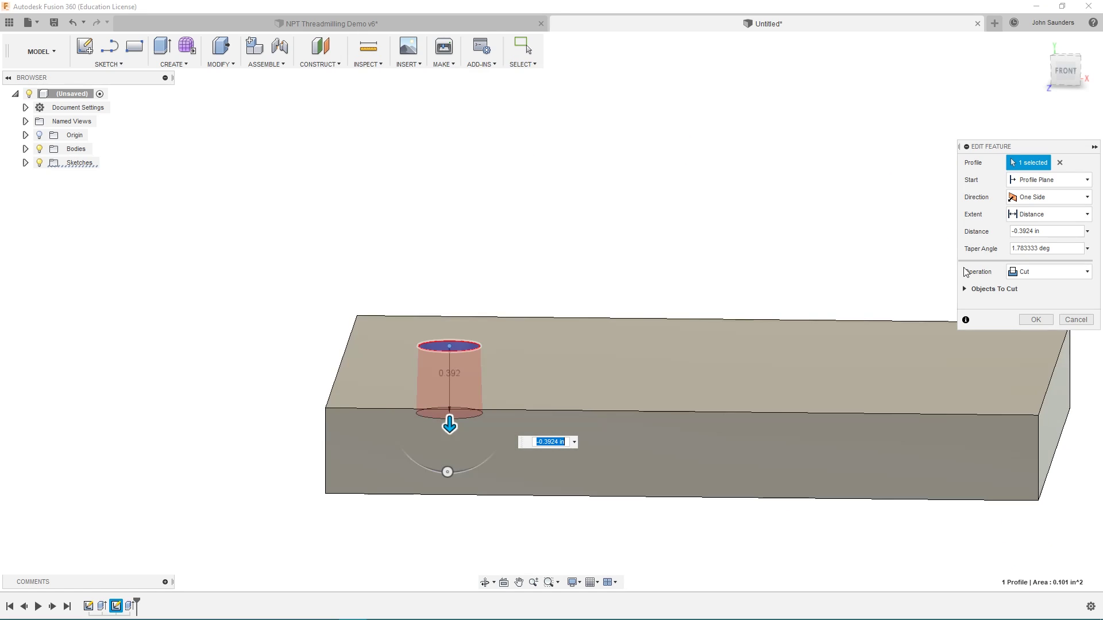
click(1012, 249)
text(-)
key(Return)
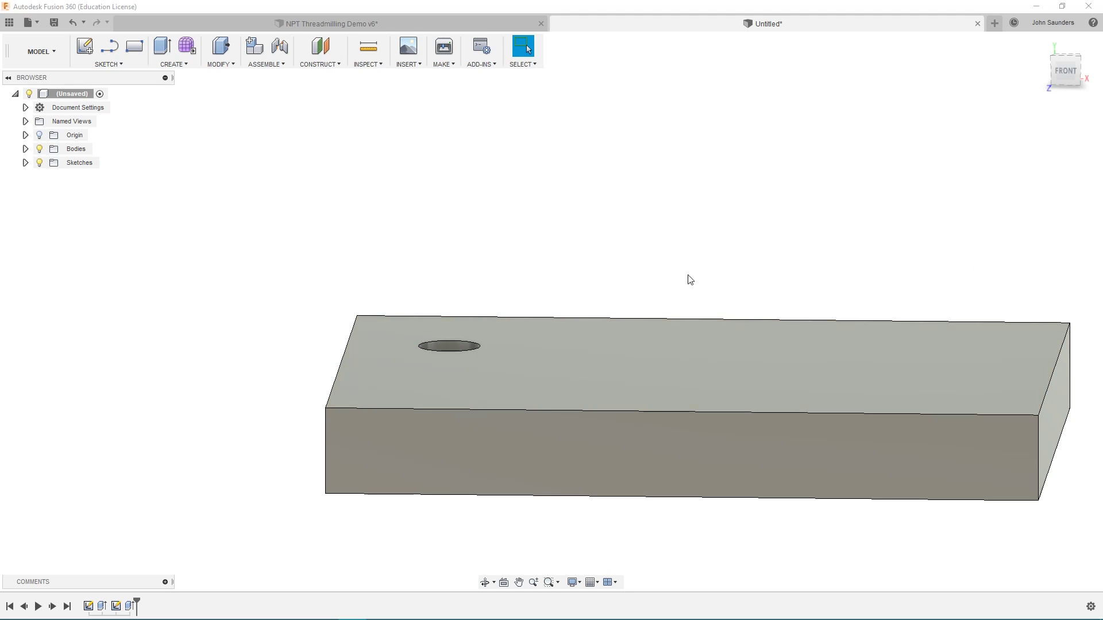
key(i)
shift+middle_drag(642, 263, 609, 293)
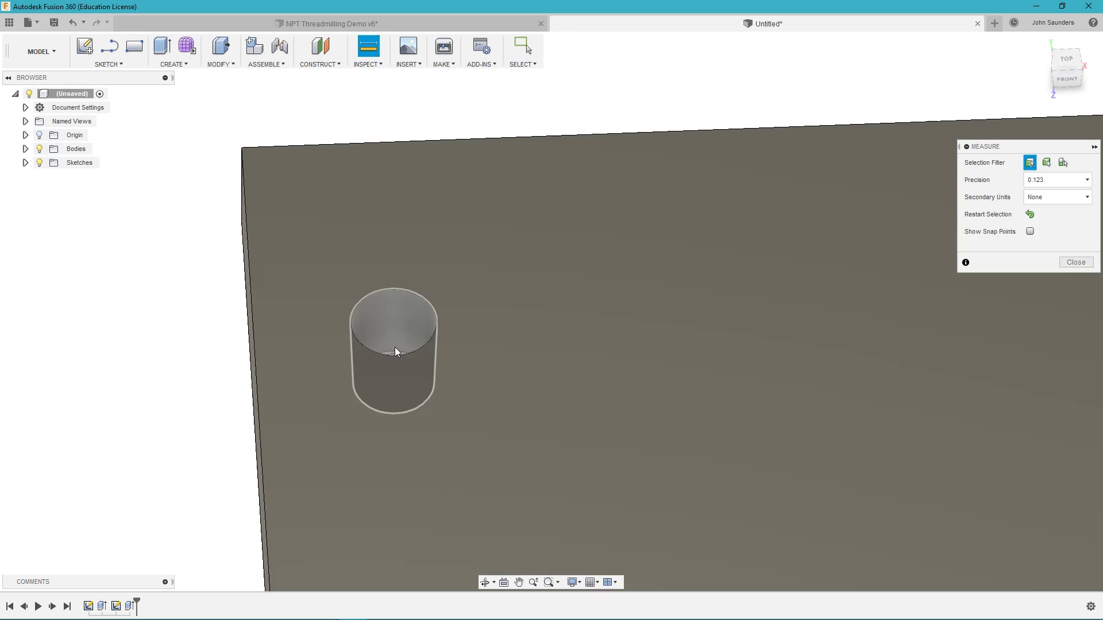
click(398, 351)
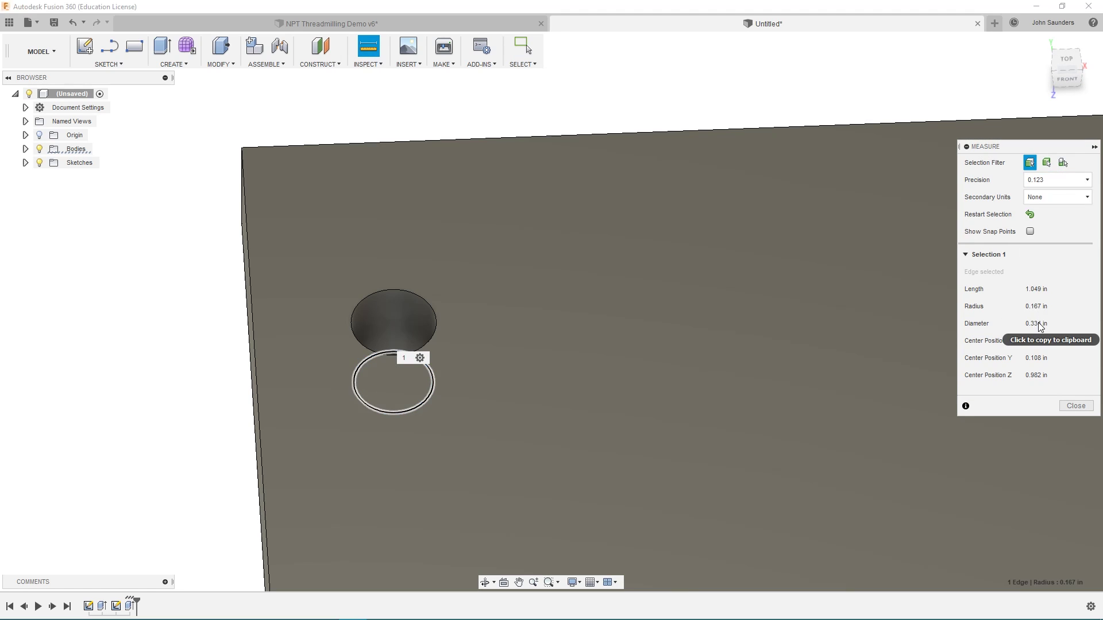
click(1054, 183)
click(1056, 250)
click(1077, 406)
scroll(718, 402, down, 10)
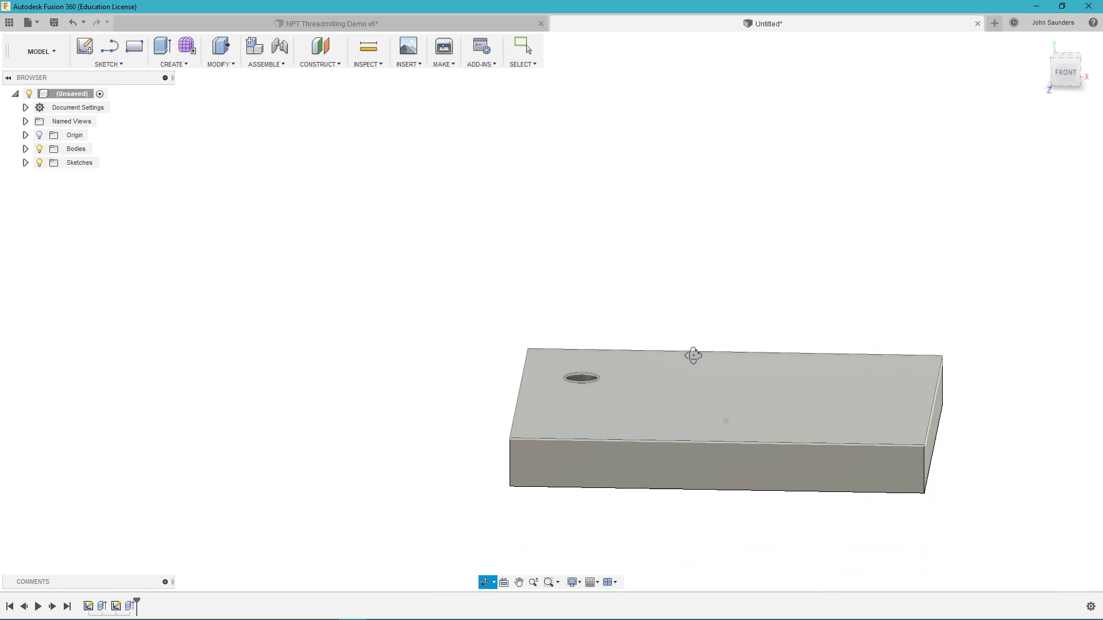
shift+middle_drag(695, 352, 699, 386)
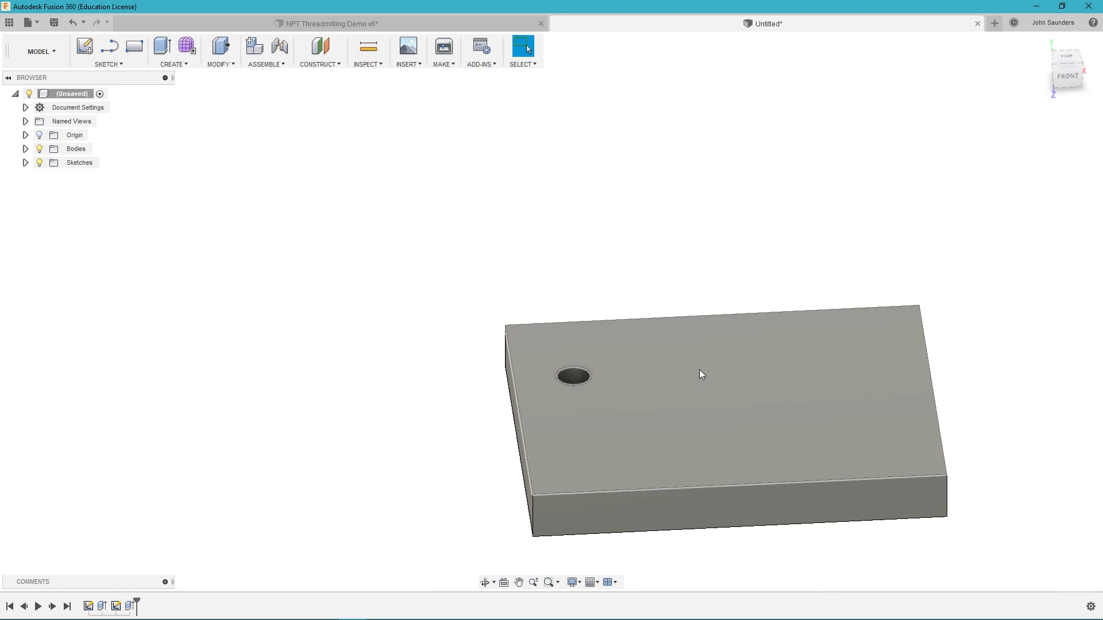
scroll(698, 370, up, 5)
shift+middle_drag(576, 357, 574, 371)
scroll(581, 368, down, 4)
scroll(603, 369, up, 4)
scroll(591, 378, up, 4)
scroll(526, 410, down, 5)
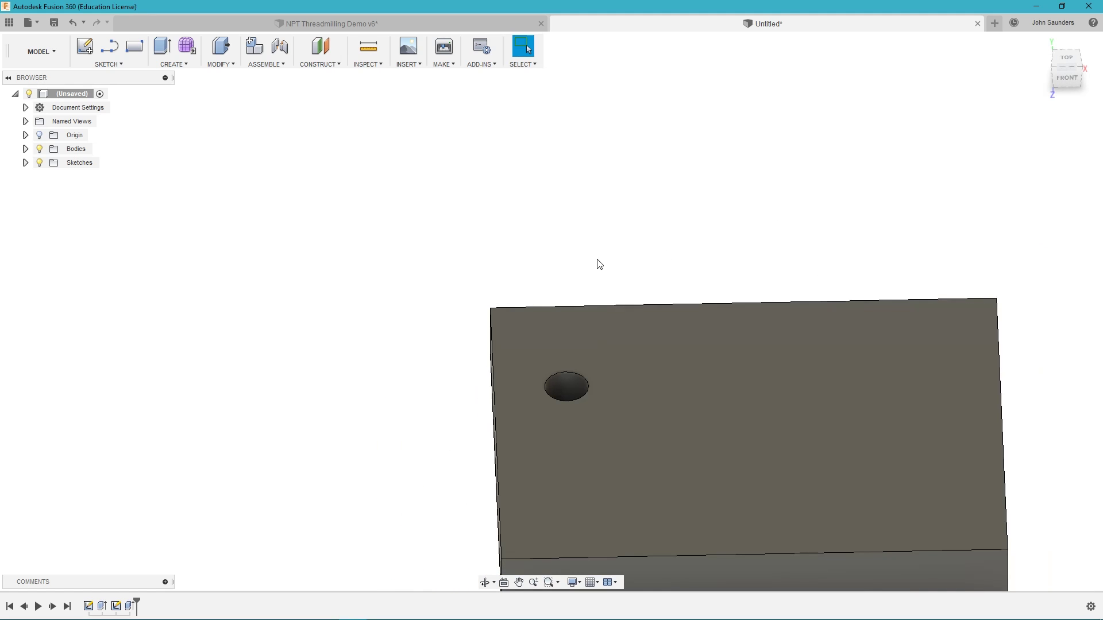
shift+middle_drag(599, 264, 615, 356)
scroll(517, 397, down, 3)
shift+middle_drag(517, 396, 521, 368)
Sketch a 0.375 in circle on the top face beside the first hole
key(s)
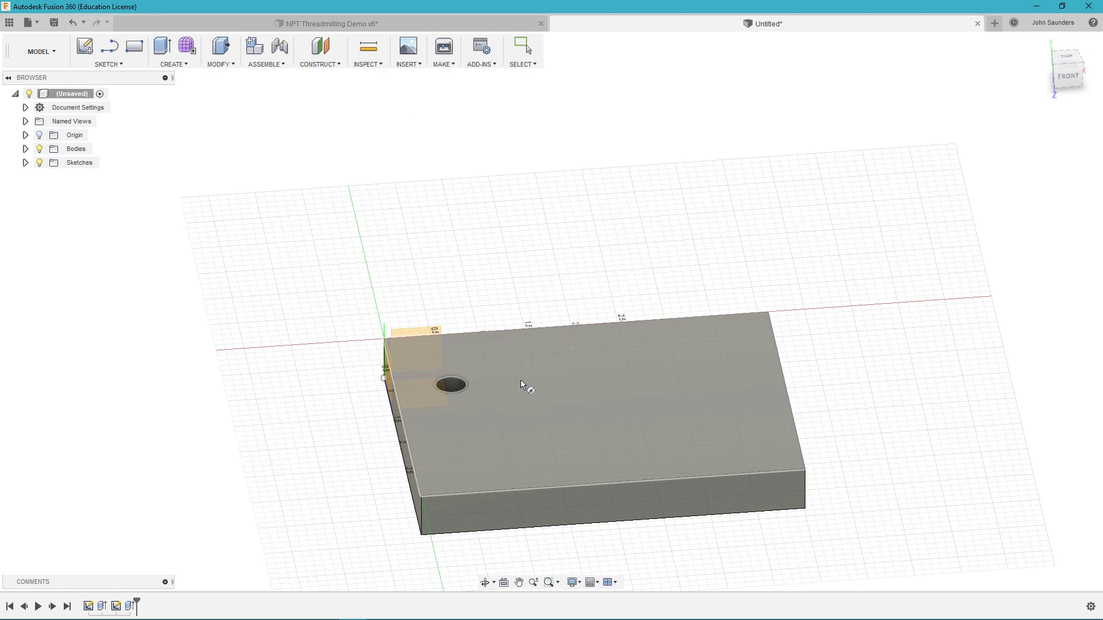
click(520, 381)
click(533, 290)
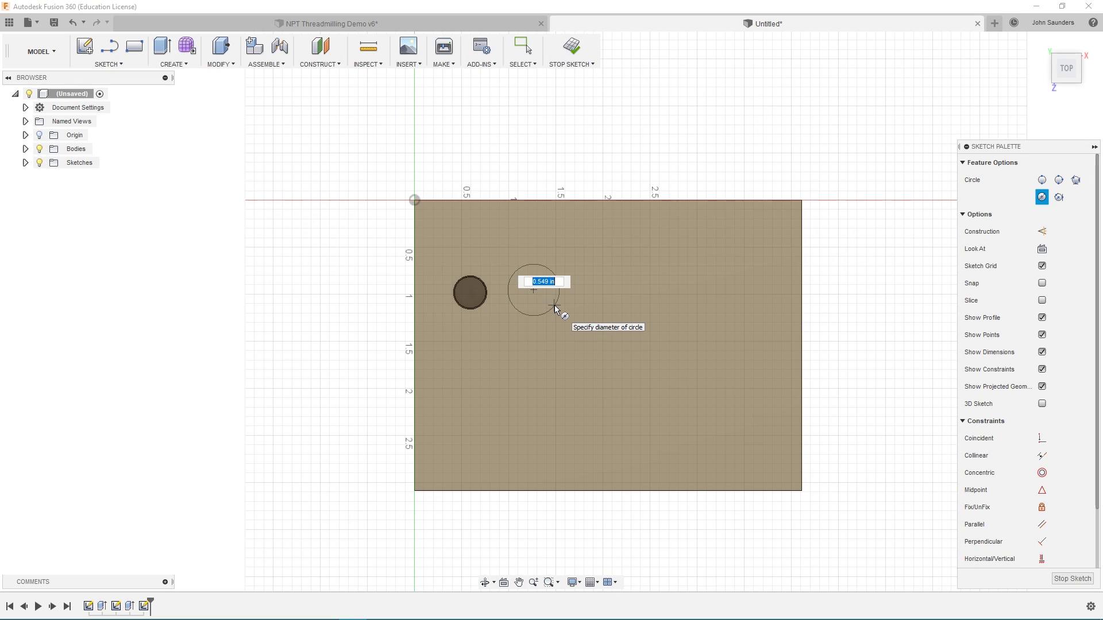
key(BackSpace)
text(.35)
key(BackSpace)
text(75)
key(Return)
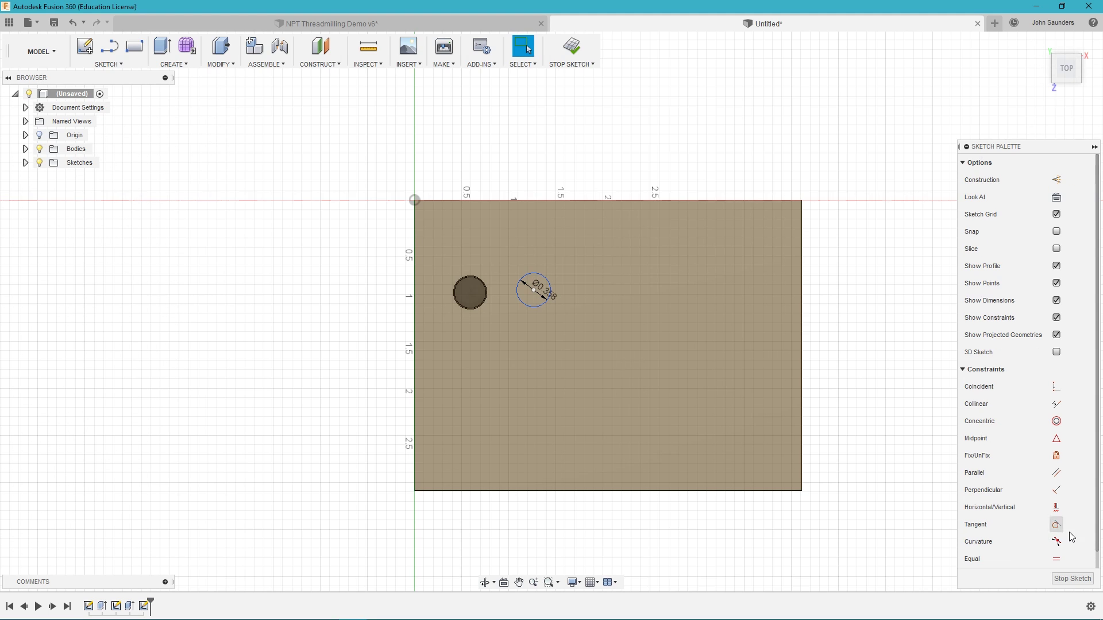
Align the new circle's centre horizontally with the first hole, then finish the sketch
click(1056, 508)
click(534, 291)
click(469, 293)
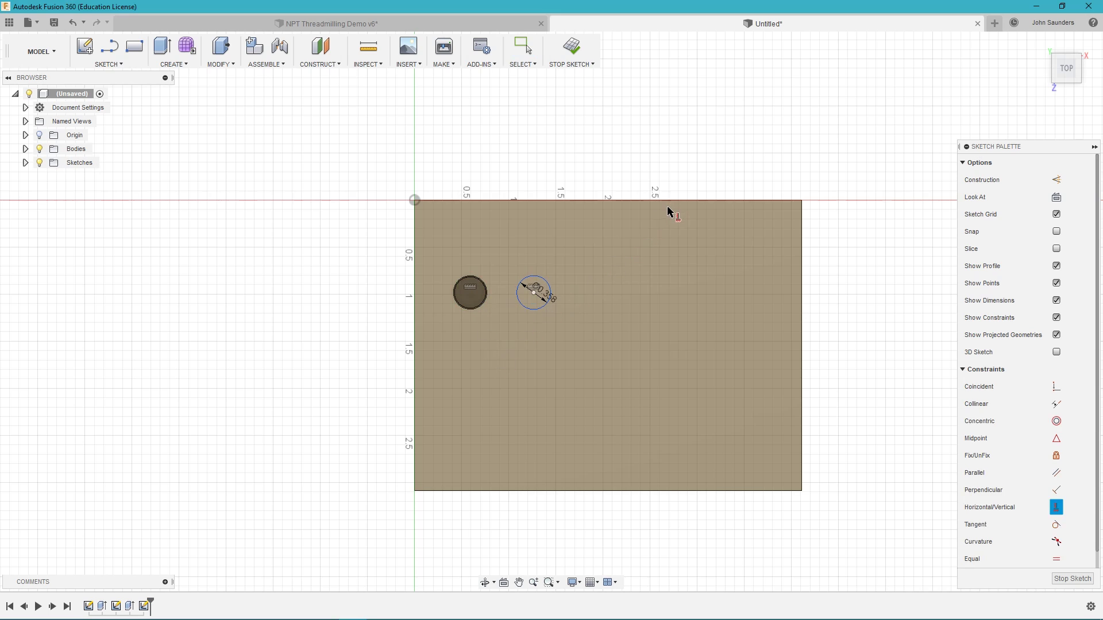
click(572, 47)
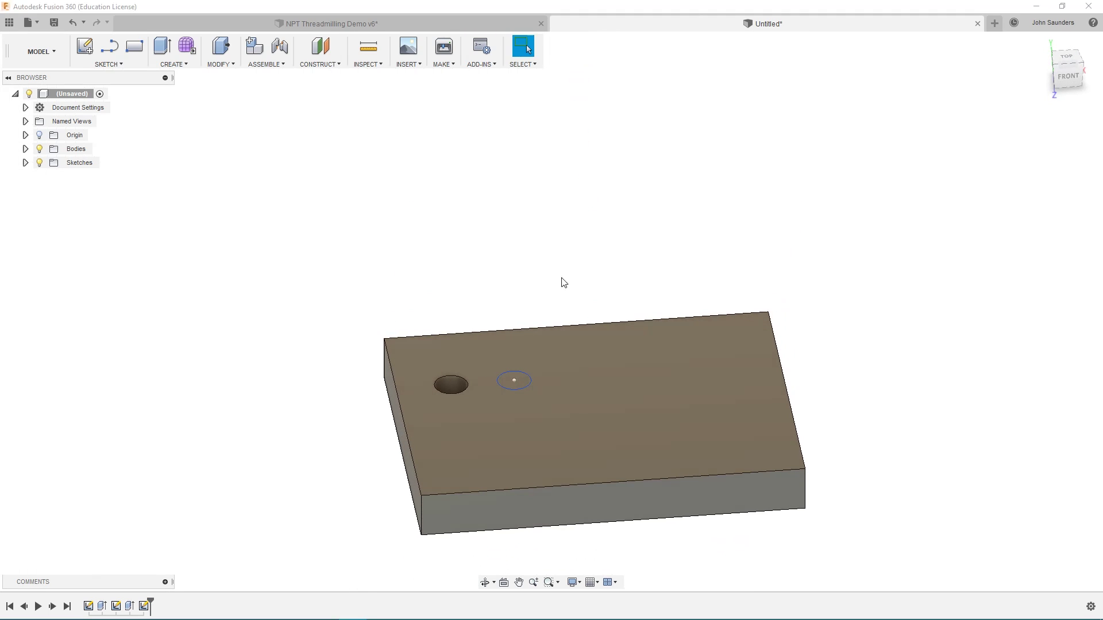
Extrude-cut the new circle -0.25 in deep with a negative taper, then fit the view
key(e)
click(519, 384)
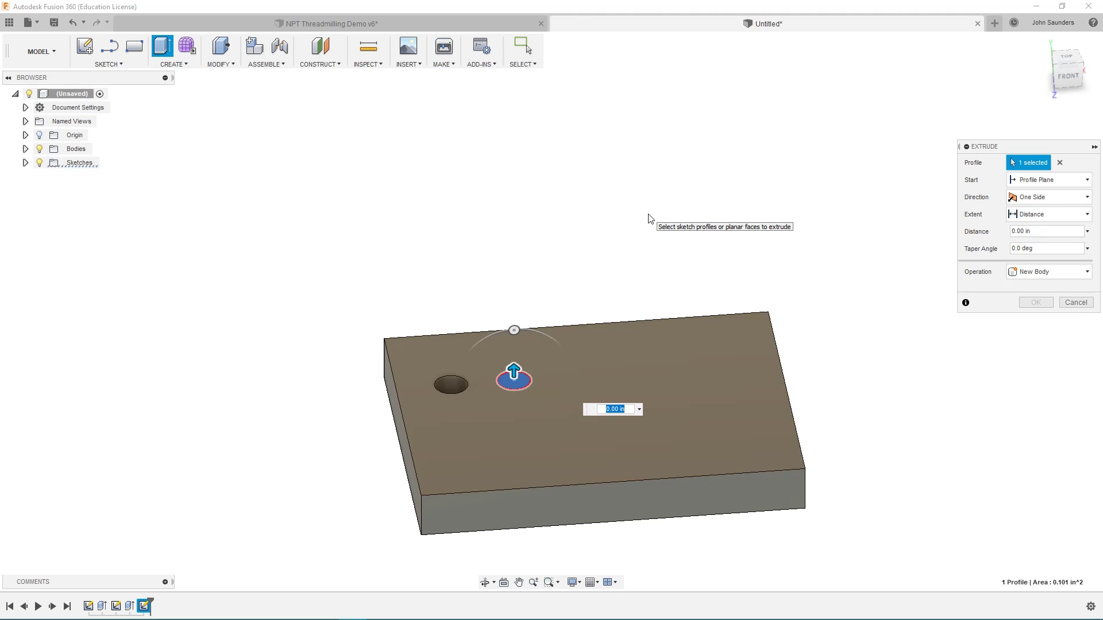
click(1038, 231)
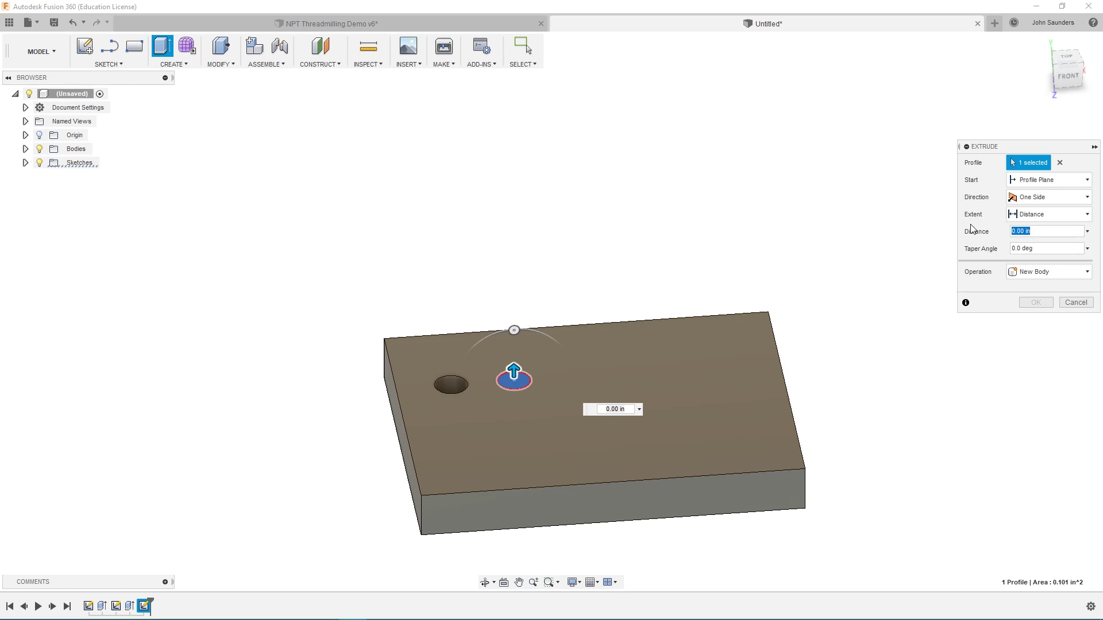
text(-.25)
key(Return)
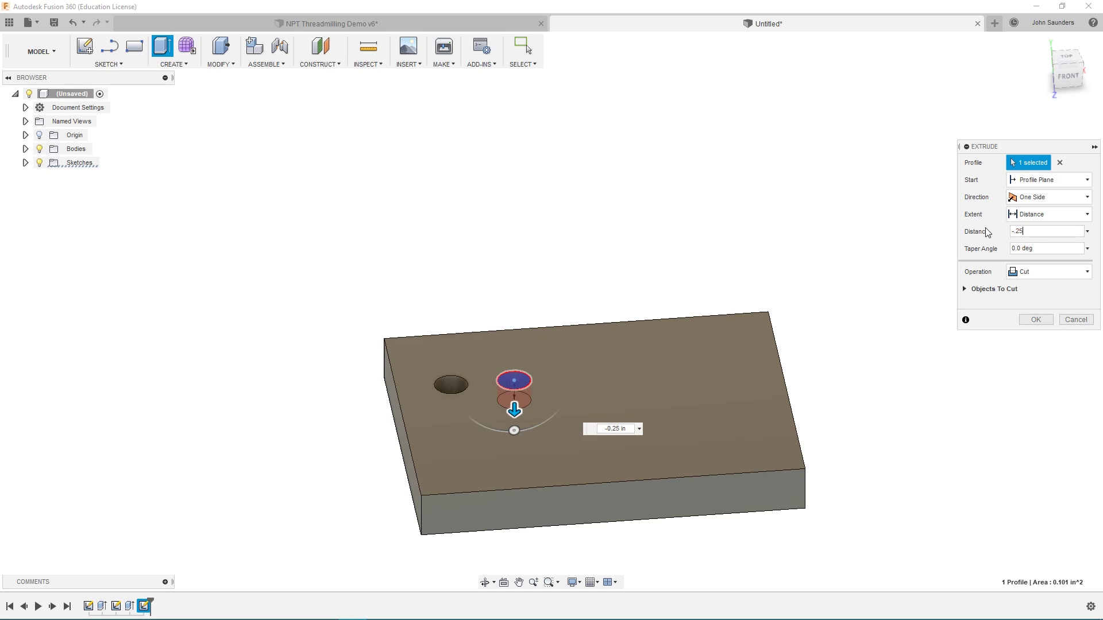
key(Tab)
text(-)
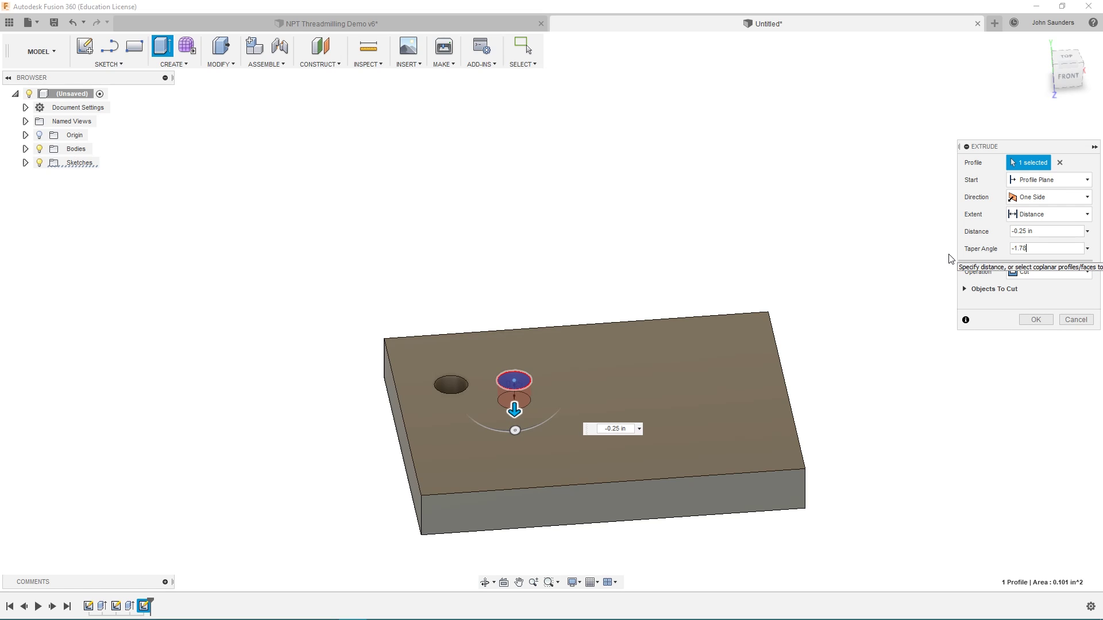
key(Return)
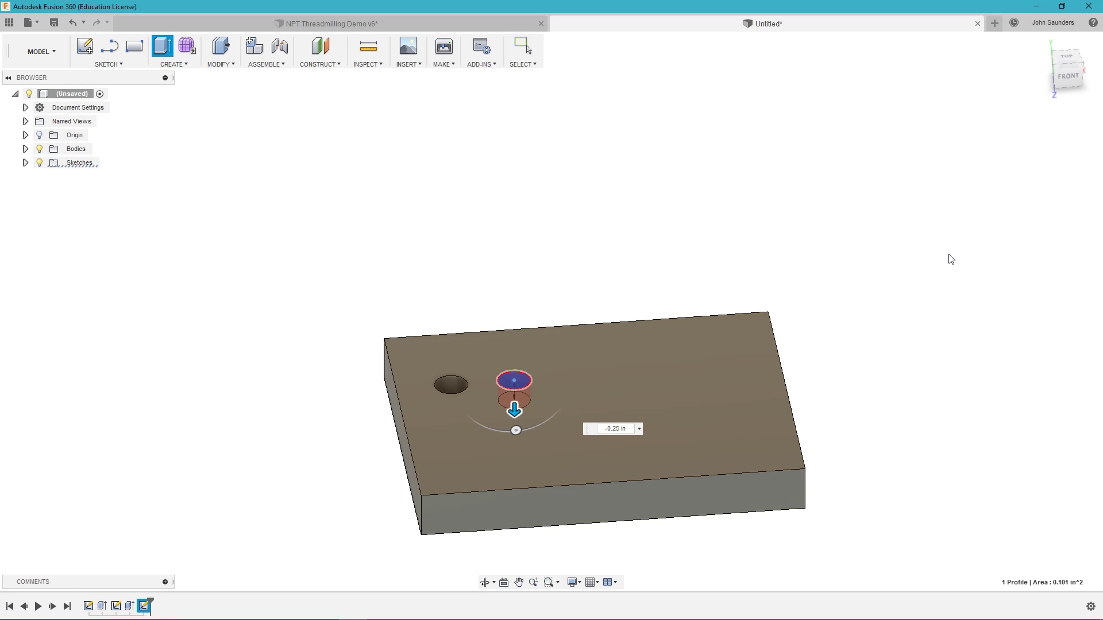
scroll(552, 395, up, 3)
mouse_move(506, 335)
shift+middle_down()
mouse_move(507, 389)
mouse_move(504, 261)
mouse_move(515, 331)
shift+middle_up()
key(F6)
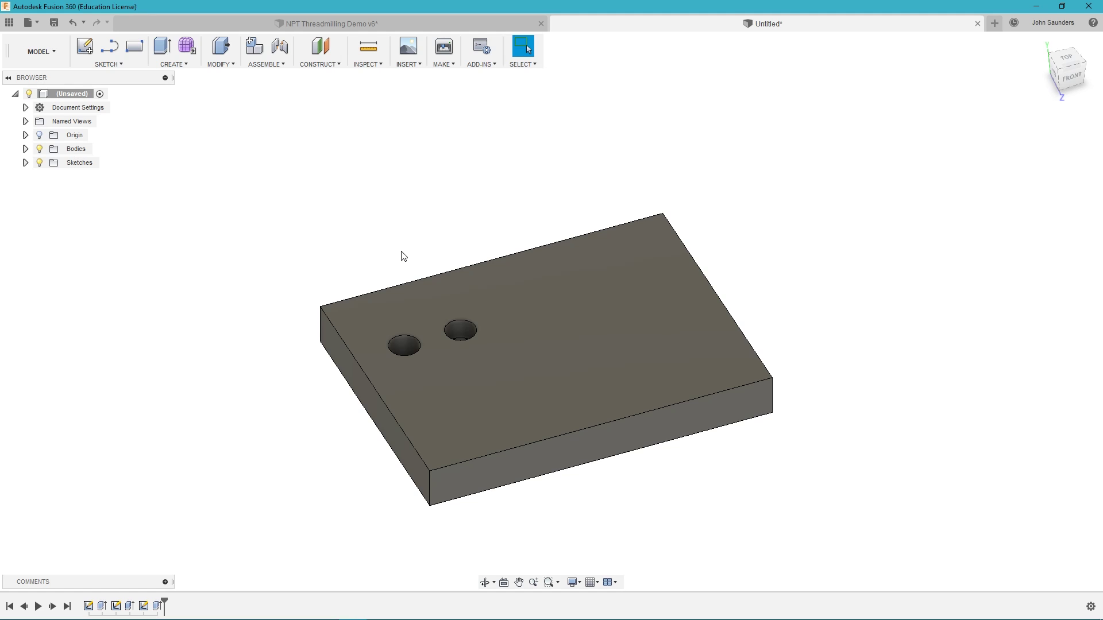
Add an offset construction plane below the block's top face
click(331, 50)
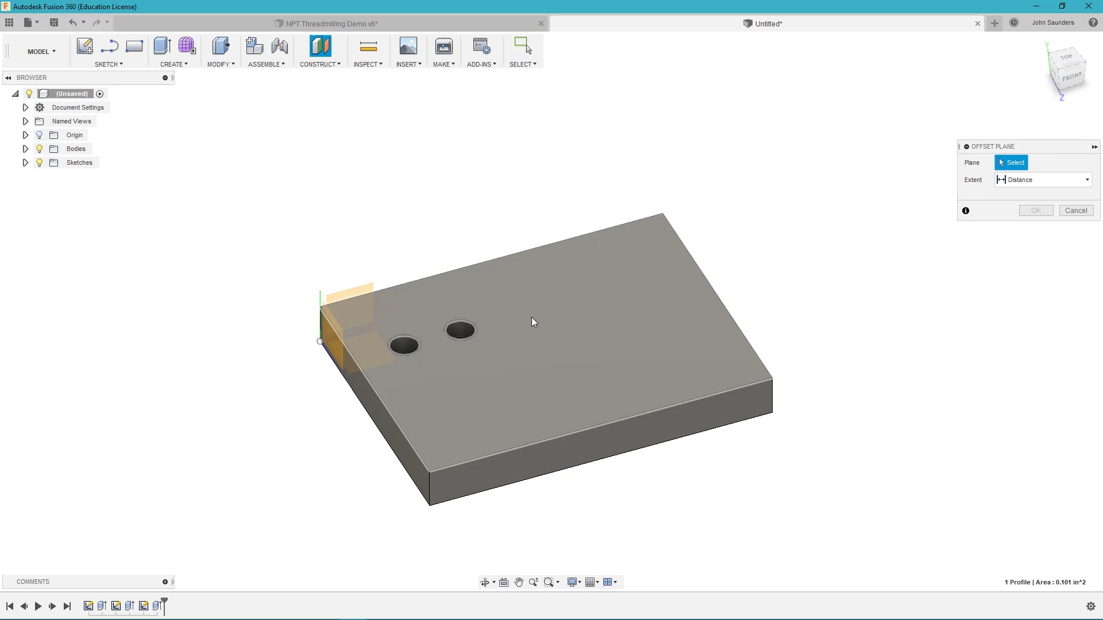
click(597, 352)
text(-.5)
key(Return)
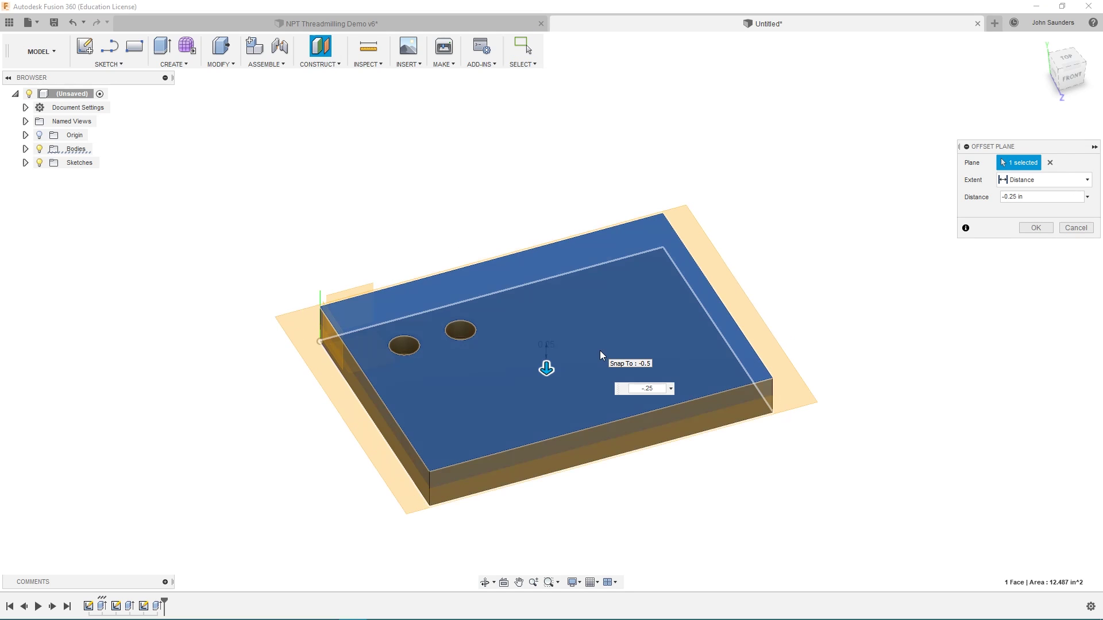
key(Return)
Sketch a 0.3339 in circle on the offset plane, right of the second hole
click(86, 49)
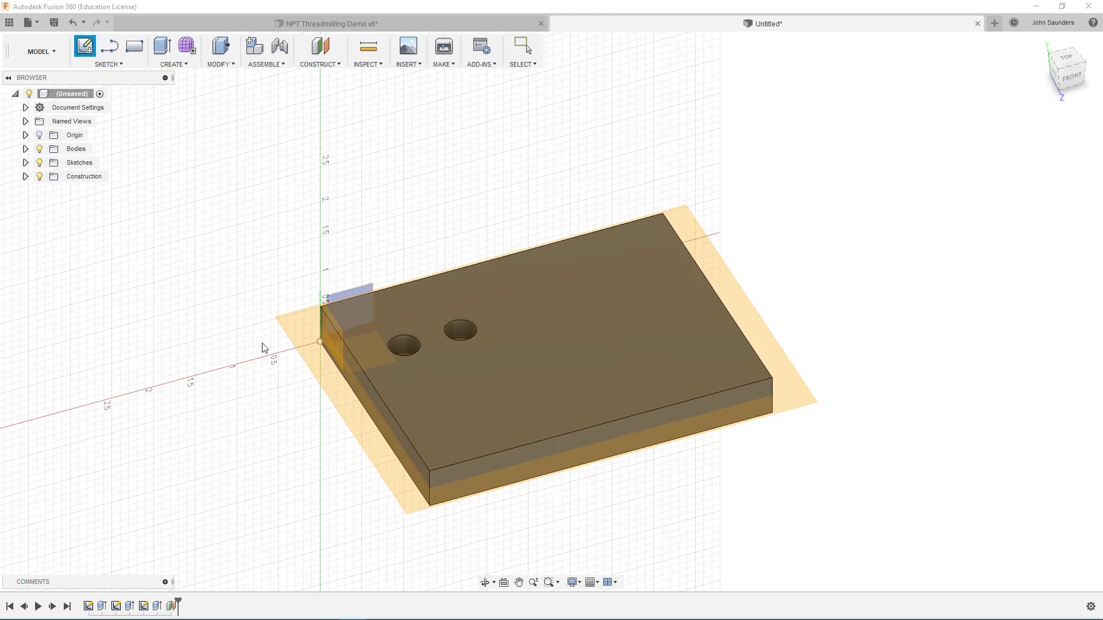
click(324, 377)
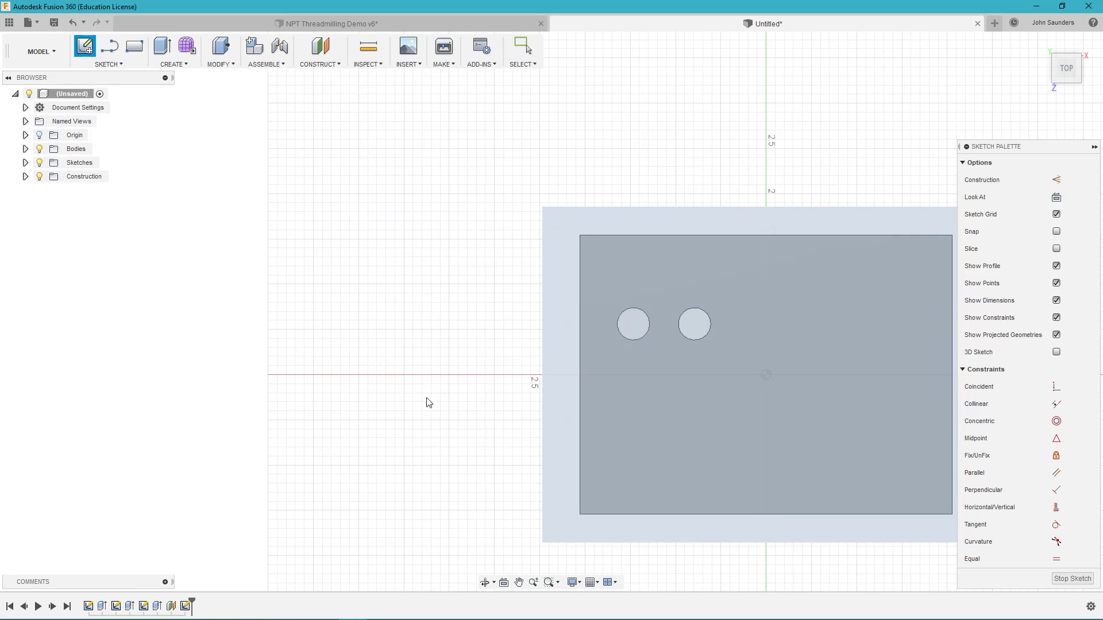
click(774, 319)
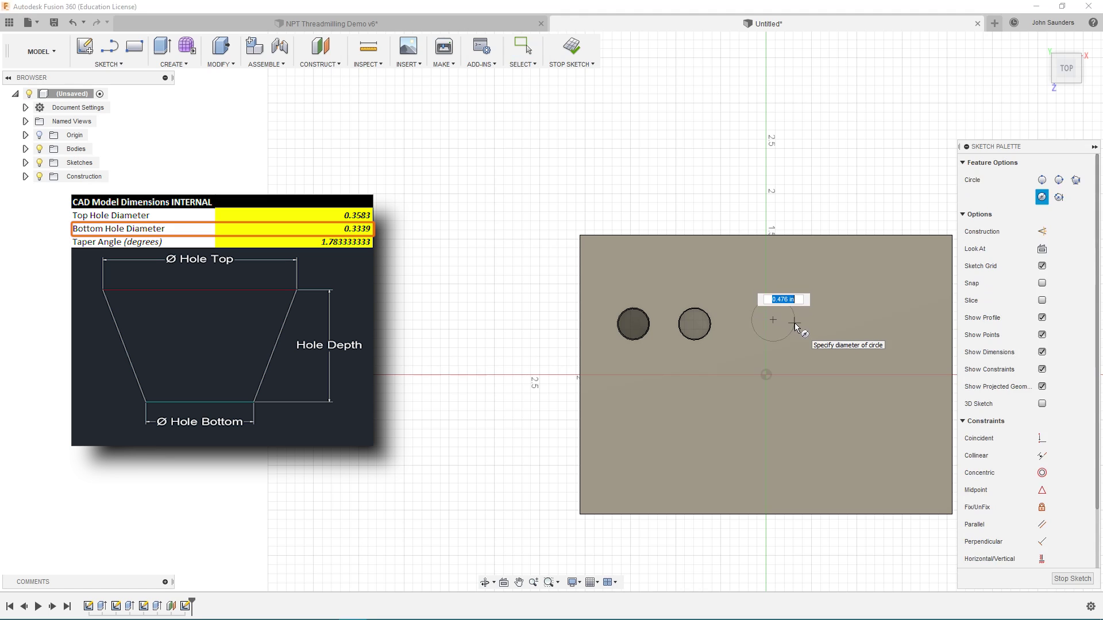
key(BackSpace)
key(Return)
key(Escape)
shift+middle_drag(795, 322, 681, 217)
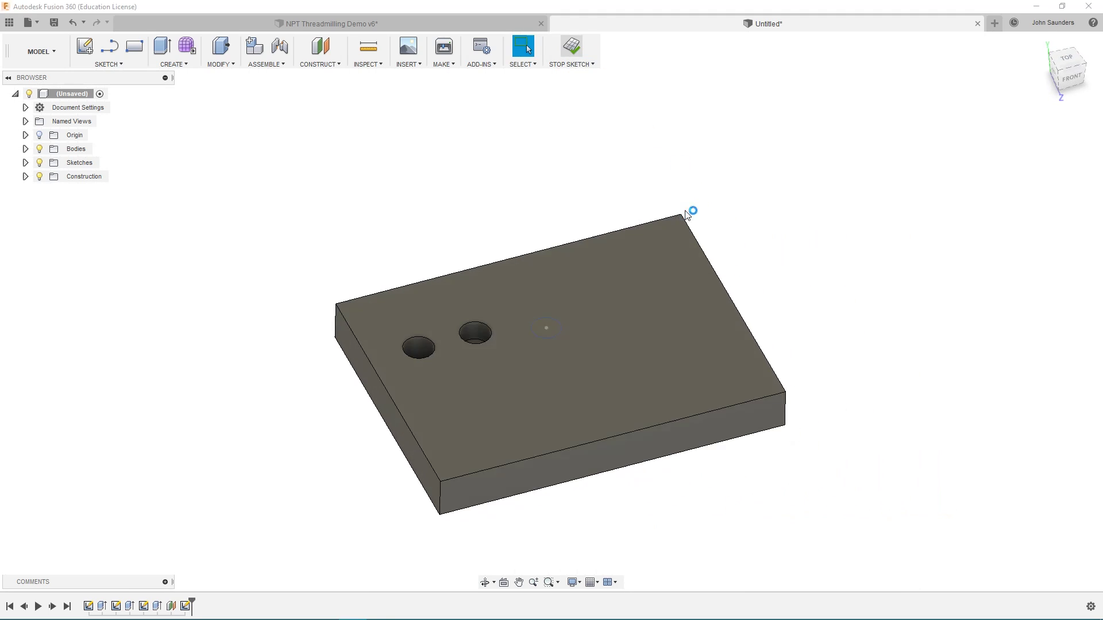
click(572, 49)
scroll(499, 217, up, 3)
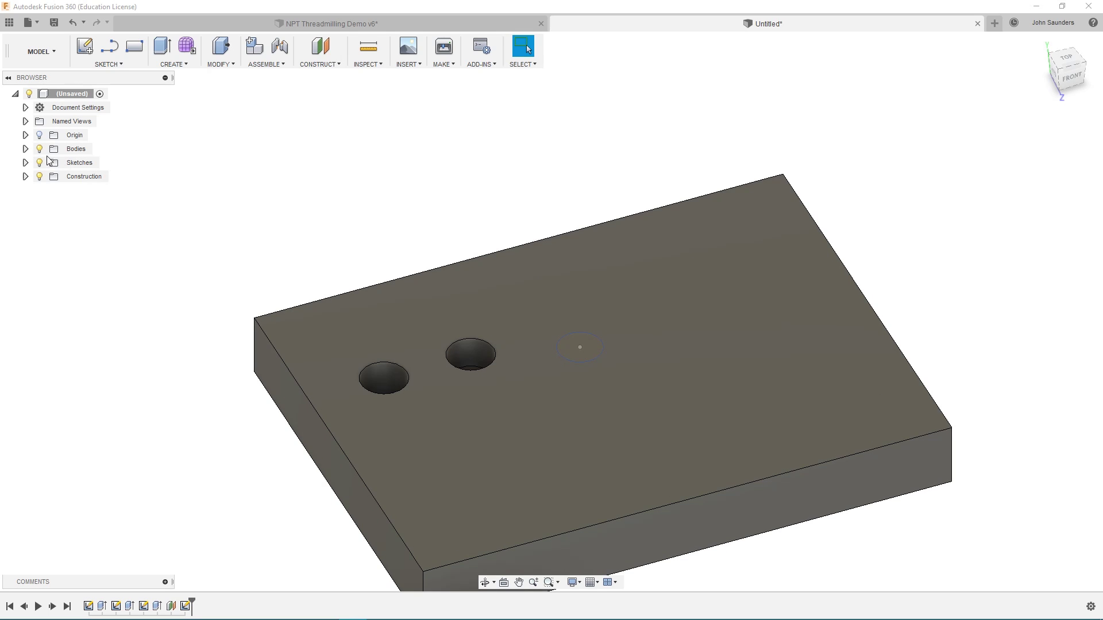
Extrude-cut the buried circle 0.25 in with a 1.783333° taper angle to form the third hole
key(e)
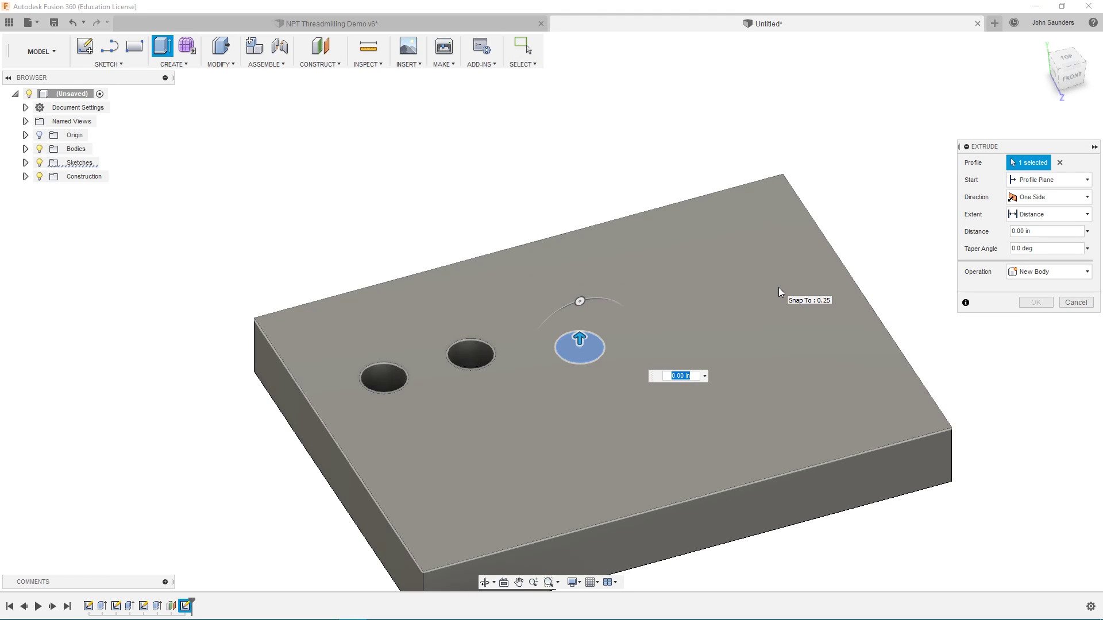
text(.25)
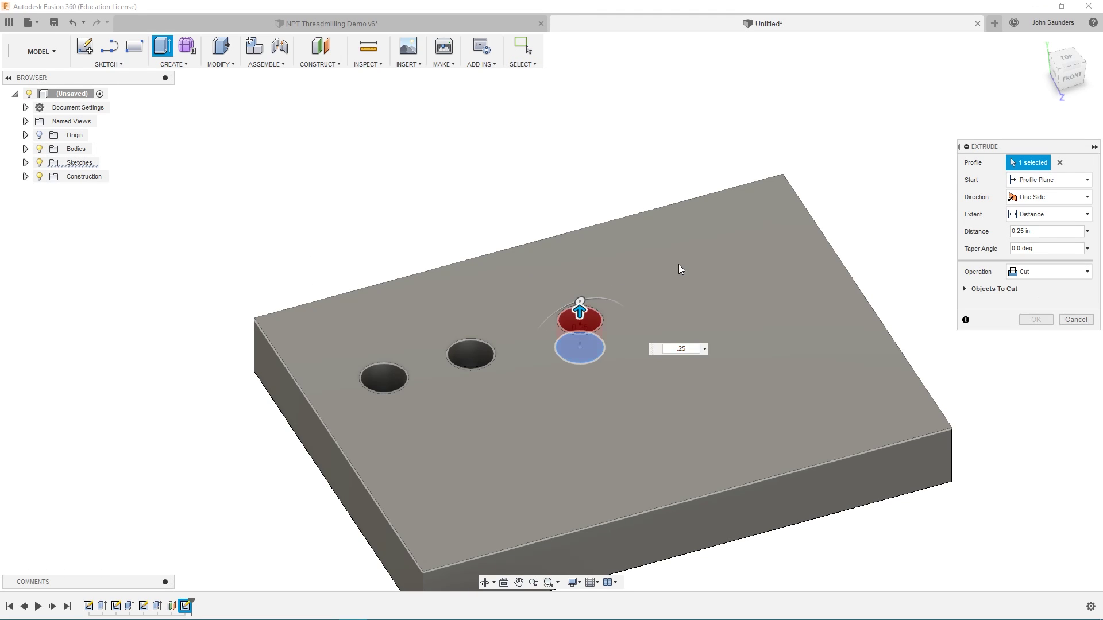
click(1039, 249)
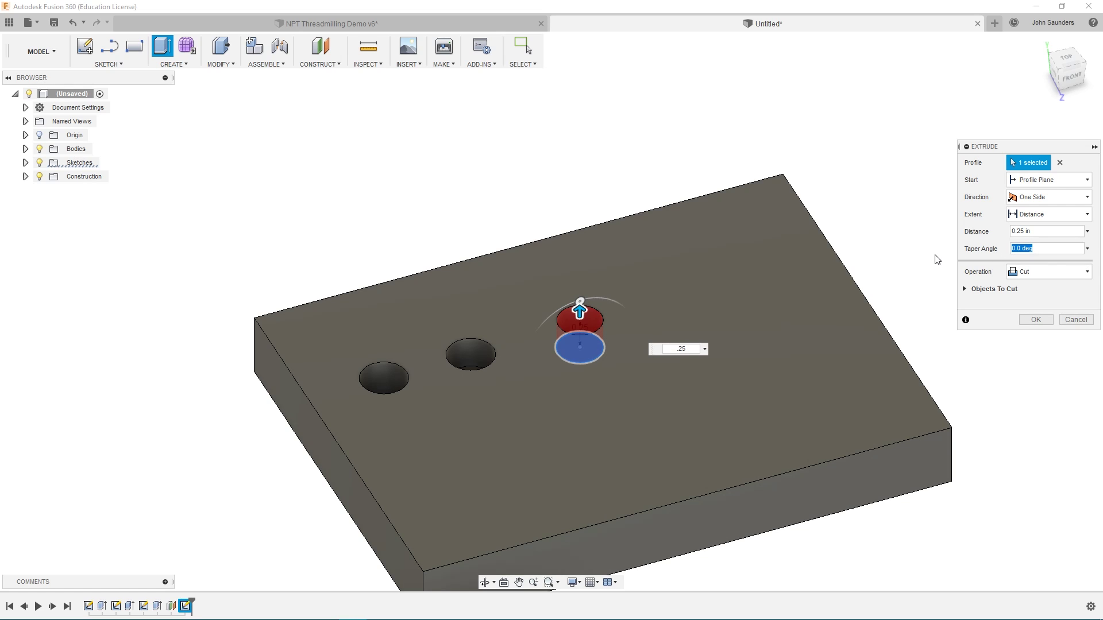
text(1.783)
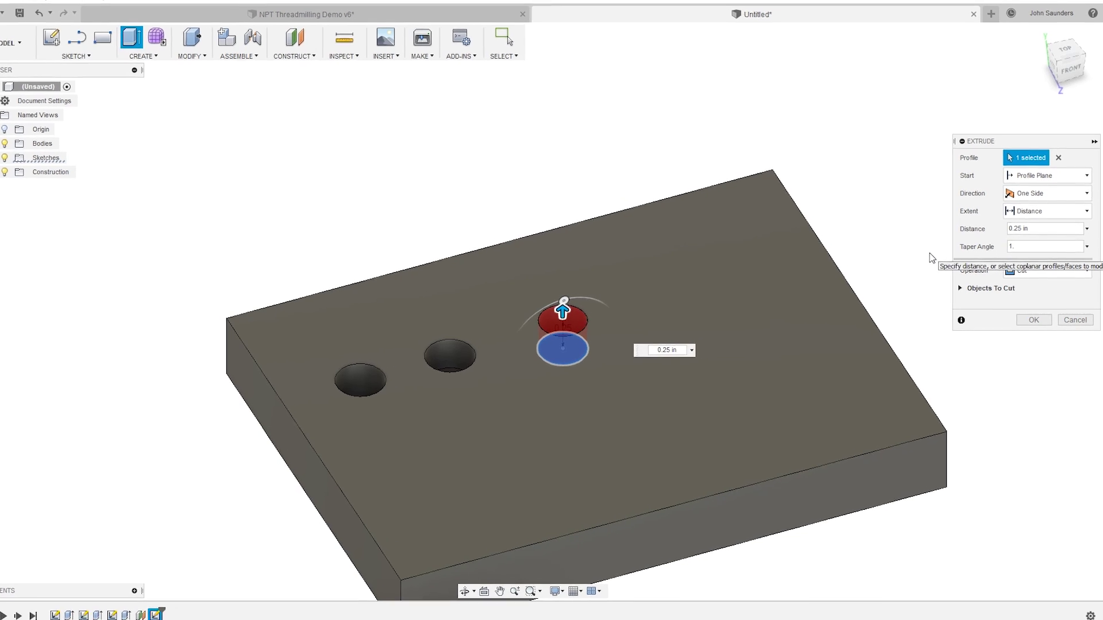
text(333)
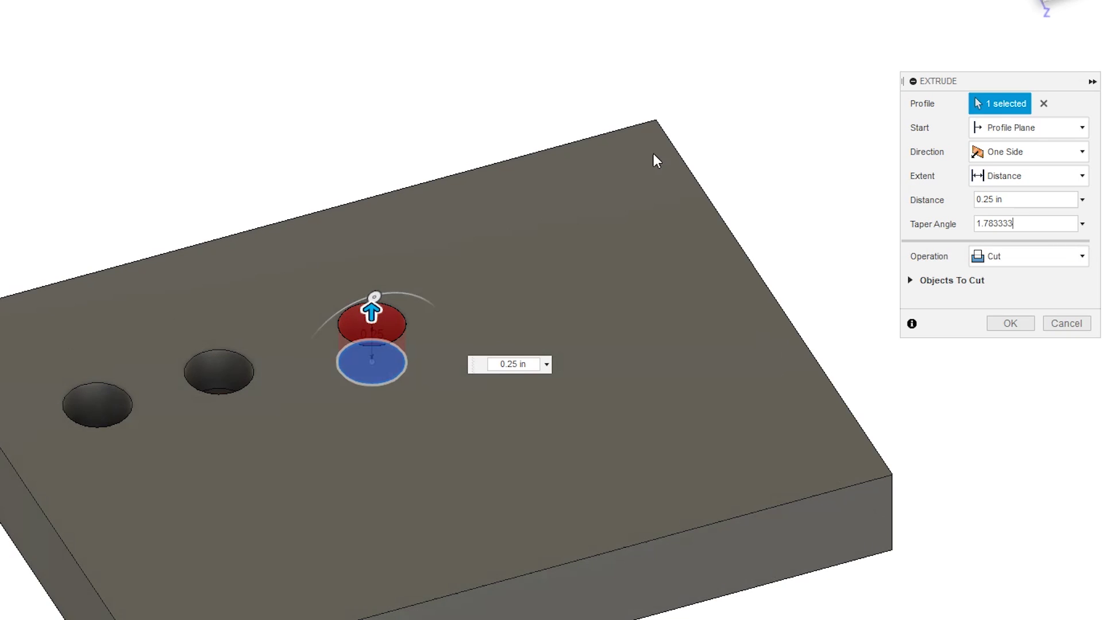
shift+middle_drag(645, 151, 442, 124)
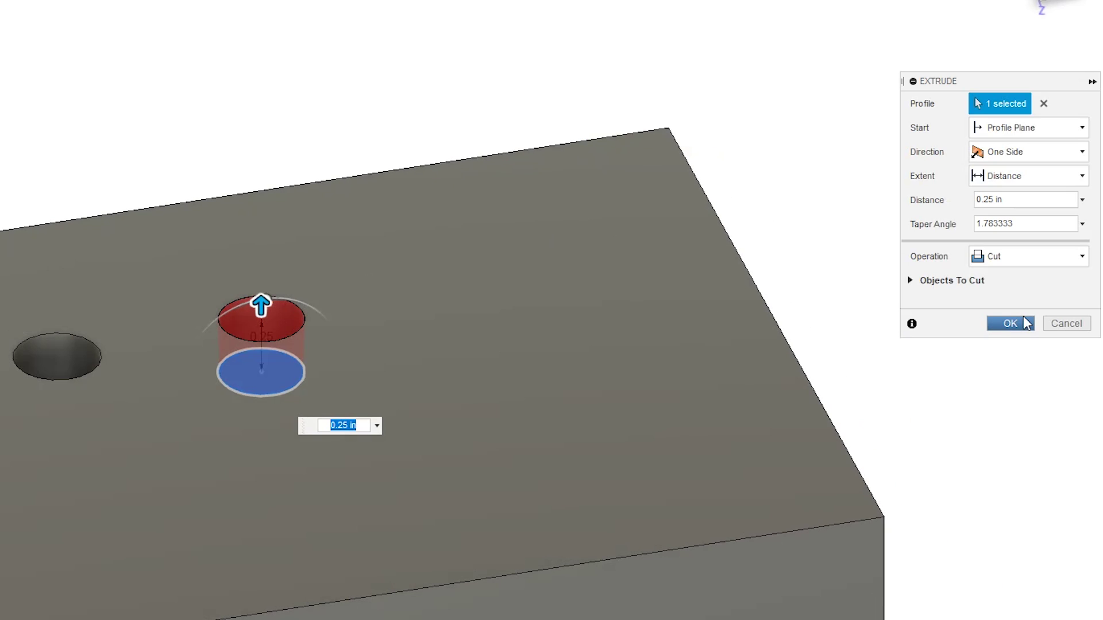
click(1026, 323)
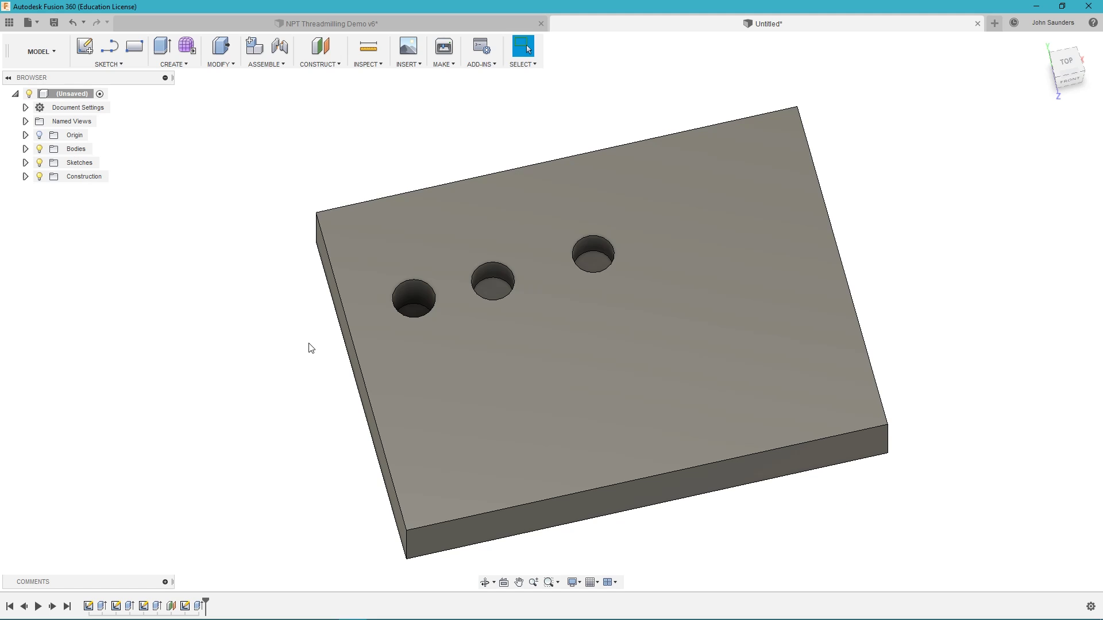
Zoom and orbit around the three tapered holes to inspect them up close
scroll(482, 278, up, 8)
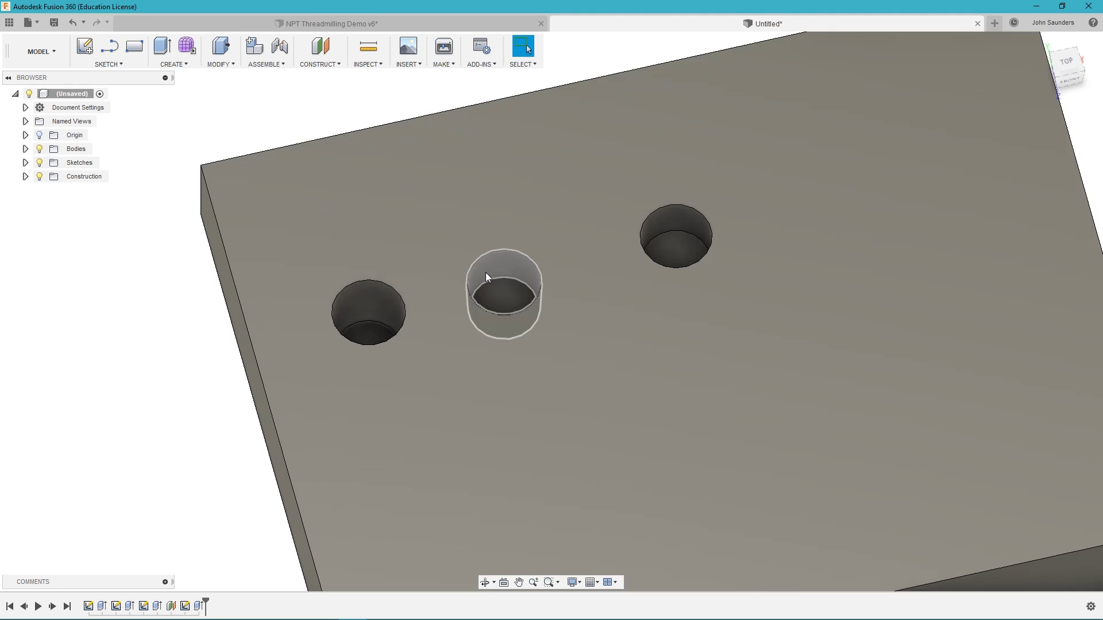
shift+middle_drag(490, 274, 501, 249)
scroll(498, 256, down, 10)
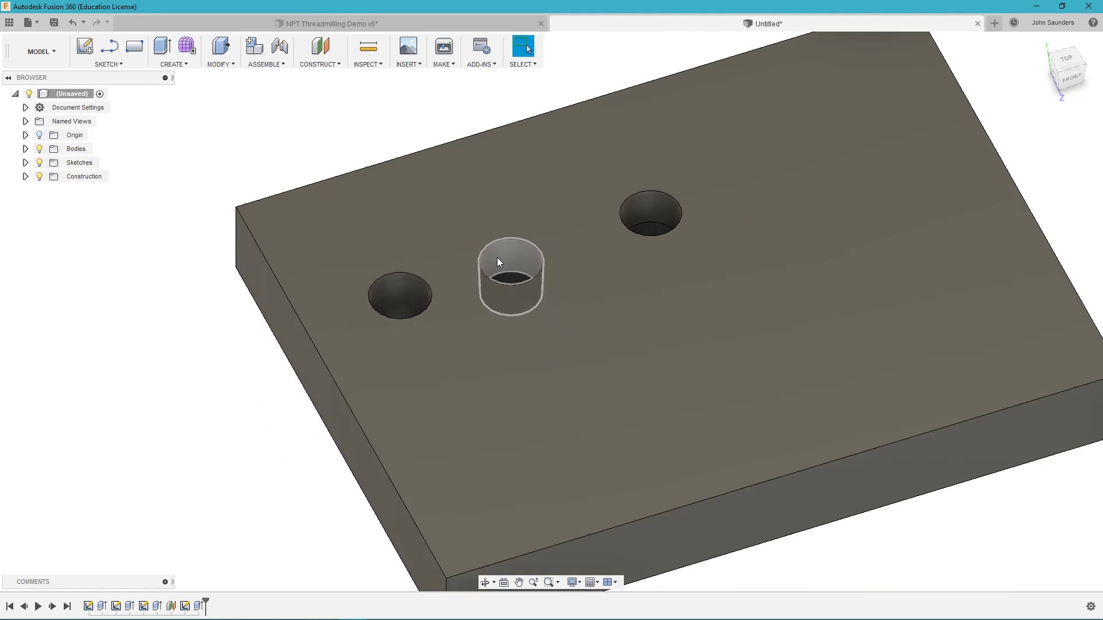
mouse_move(401, 168)
shift+middle_down()
mouse_move(396, 153)
mouse_move(409, 173)
mouse_move(419, 164)
shift+middle_up()
scroll(450, 158, up, 3)
scroll(450, 158, up, 2)
scroll(417, 177, up, 3)
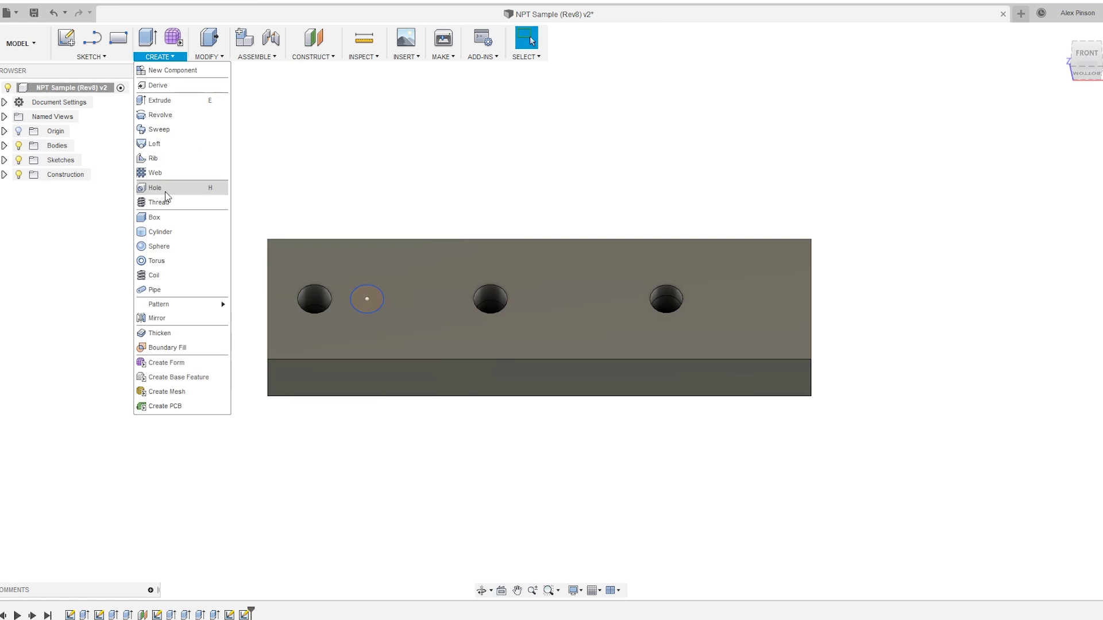
Add a tapered 1/8 NPT threaded hole 0.3924 in deep at the sketch point
click(164, 192)
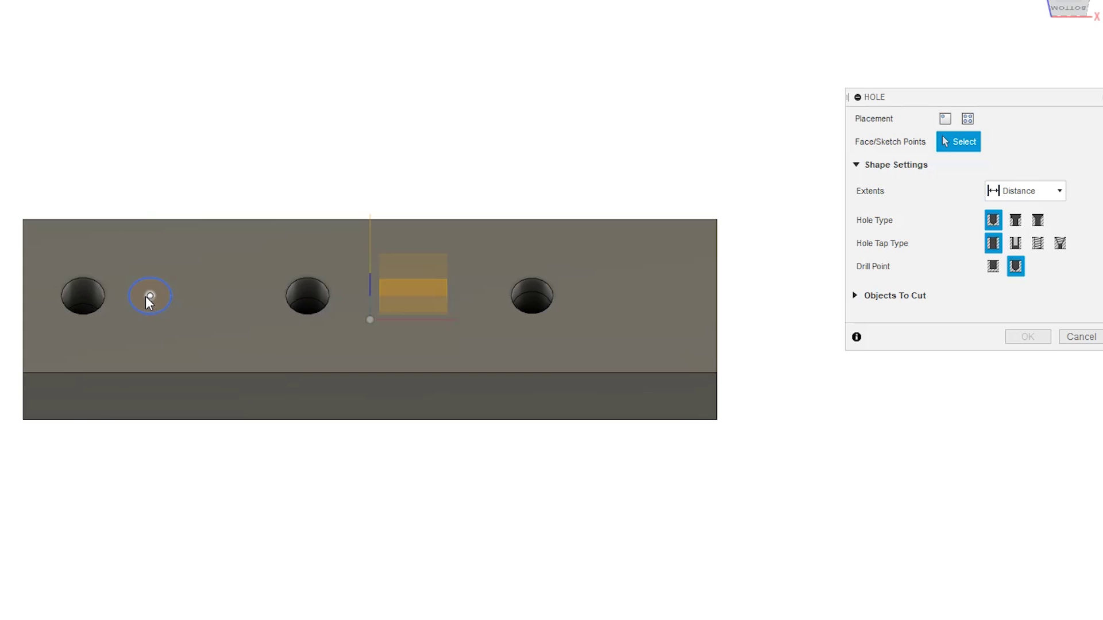
click(368, 298)
click(1060, 243)
drag(1044, 301, 955, 308)
text(.3924)
click(977, 491)
scroll(977, 531, up, 1)
click(976, 532)
click(1027, 600)
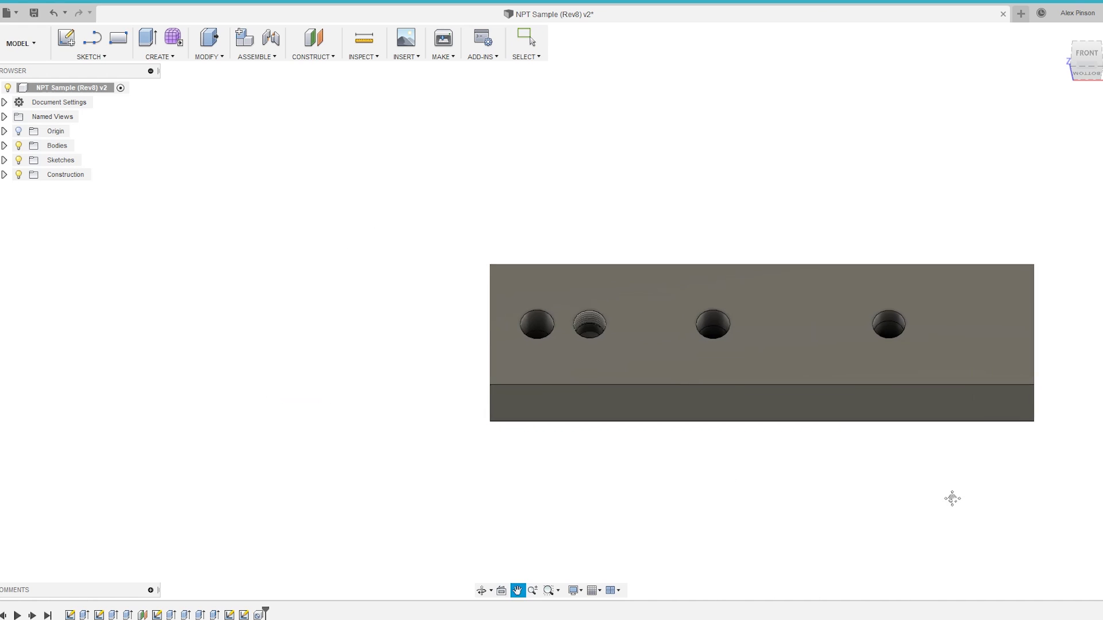
Measure the threaded hole's top edge against the neighbouring plain hole's top edge
scroll(566, 411, up, 7)
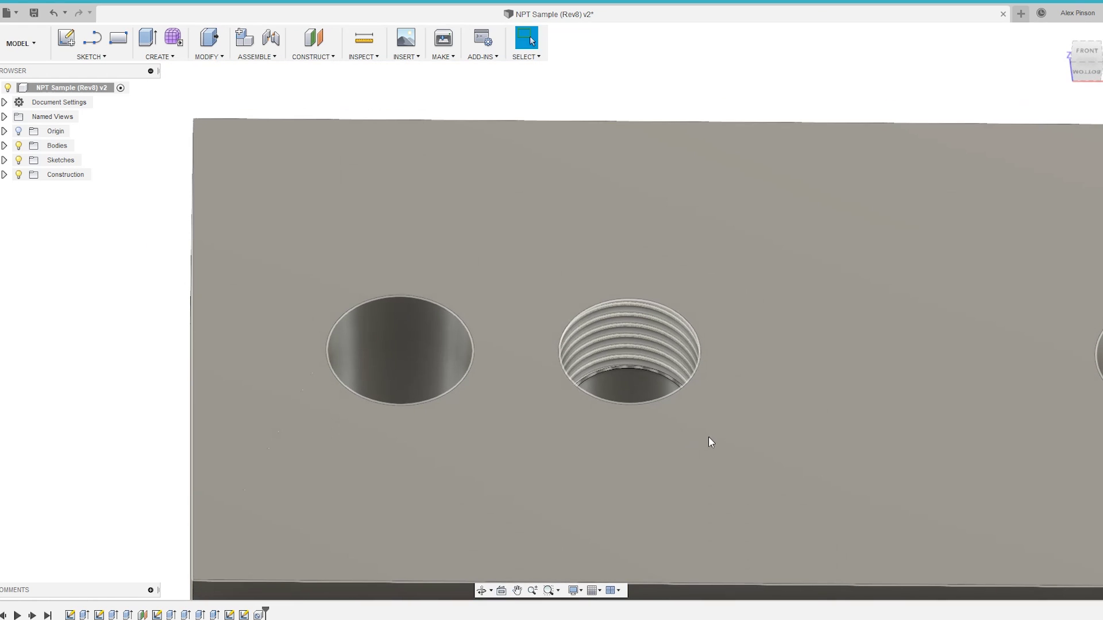
key(i)
click(613, 306)
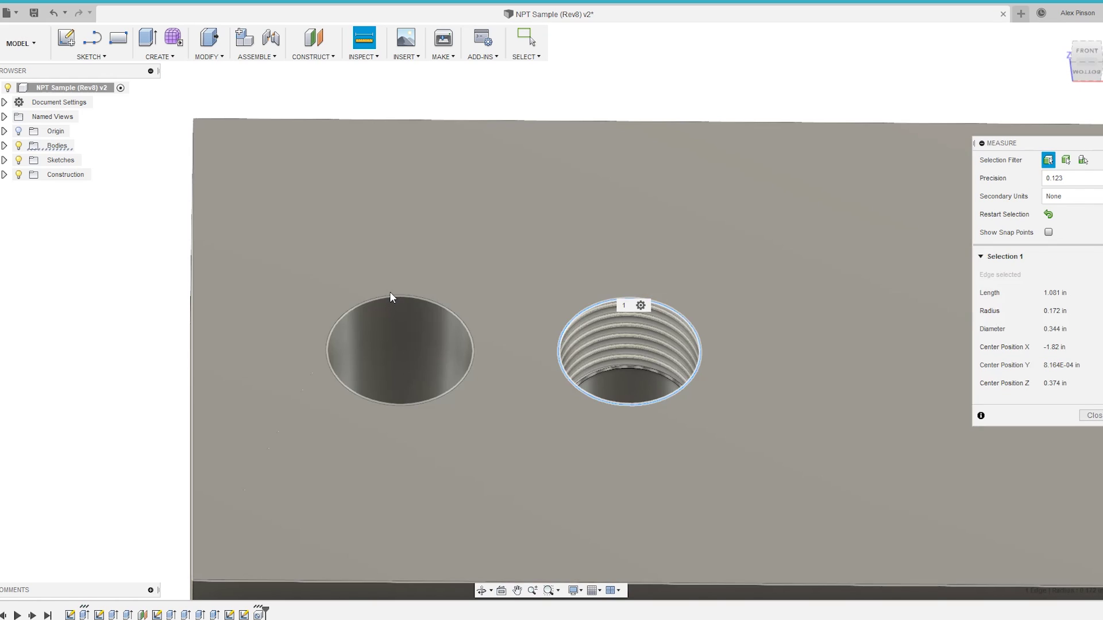
click(390, 294)
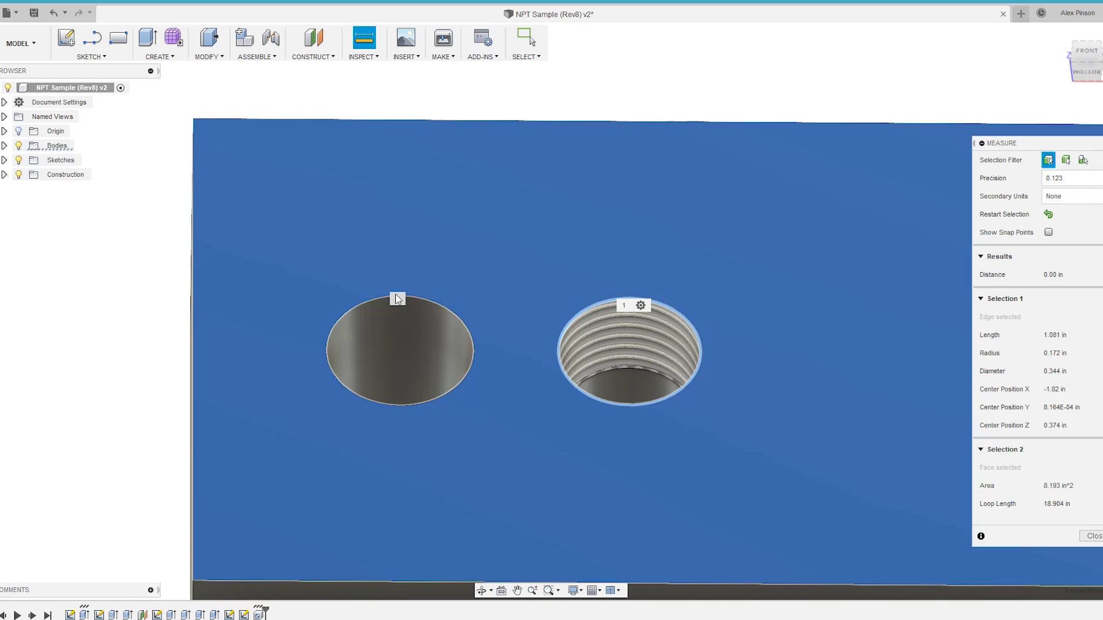